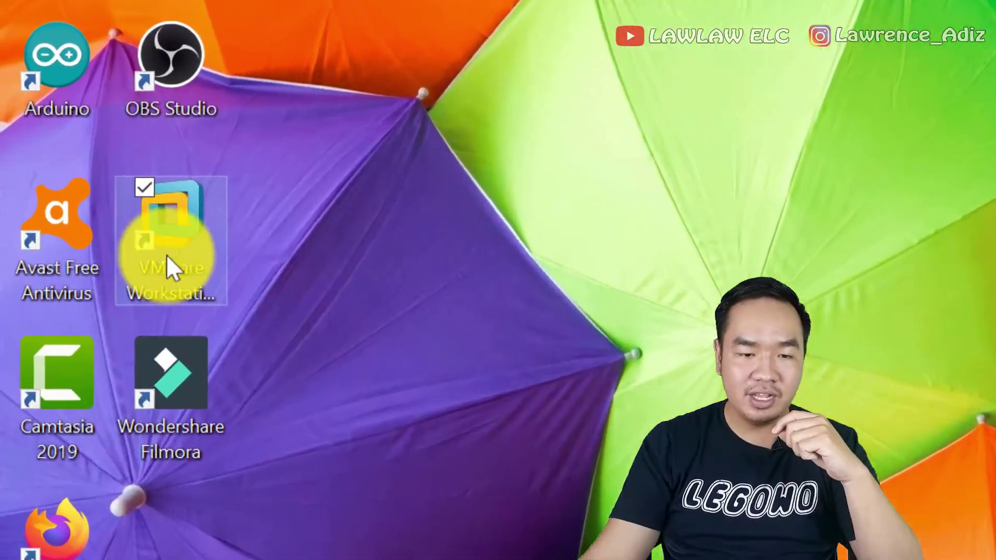
Step: Launch VMware Workstation and start creating a new virtual machine with the Typical (recommended) configuration
{"action": "left_click", "coordinate": [109, 200]}
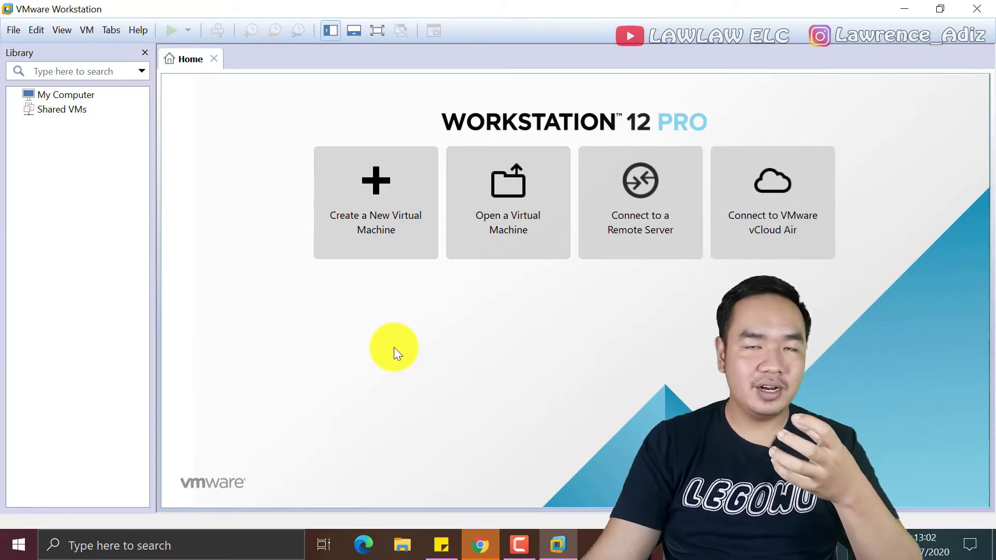
{"action": "left_click", "coordinate": [364, 233]}
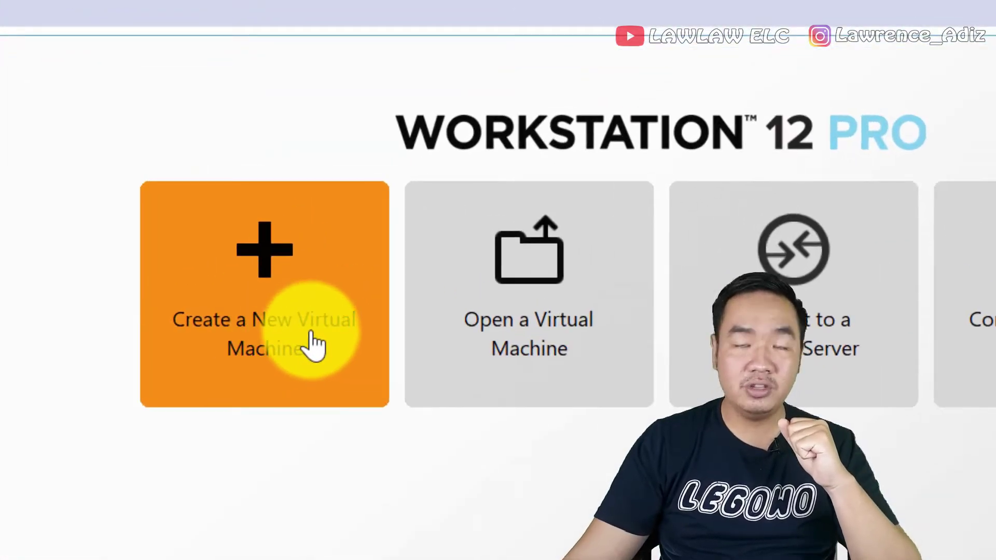
{"action": "left_click", "coordinate": [276, 252]}
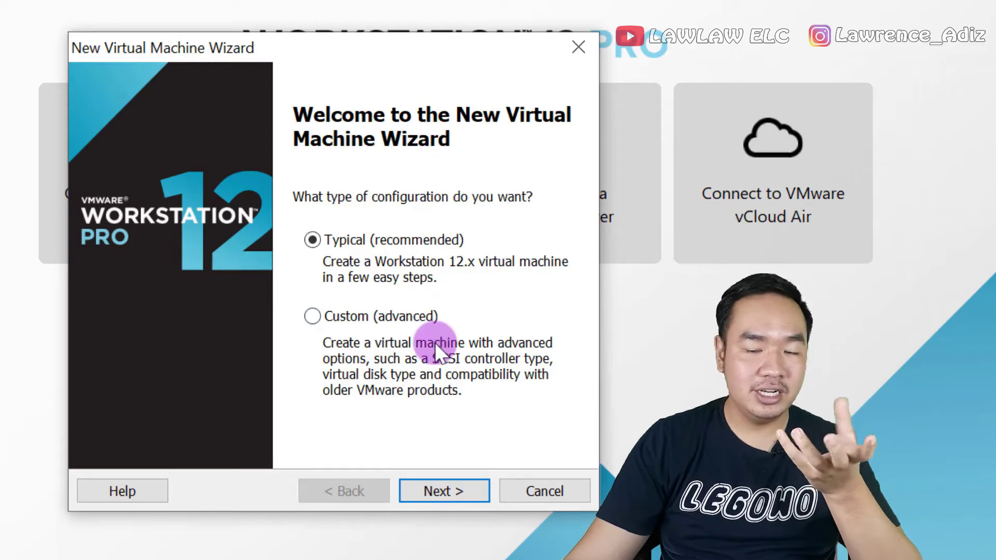
{"action": "left_click", "coordinate": [432, 493]}
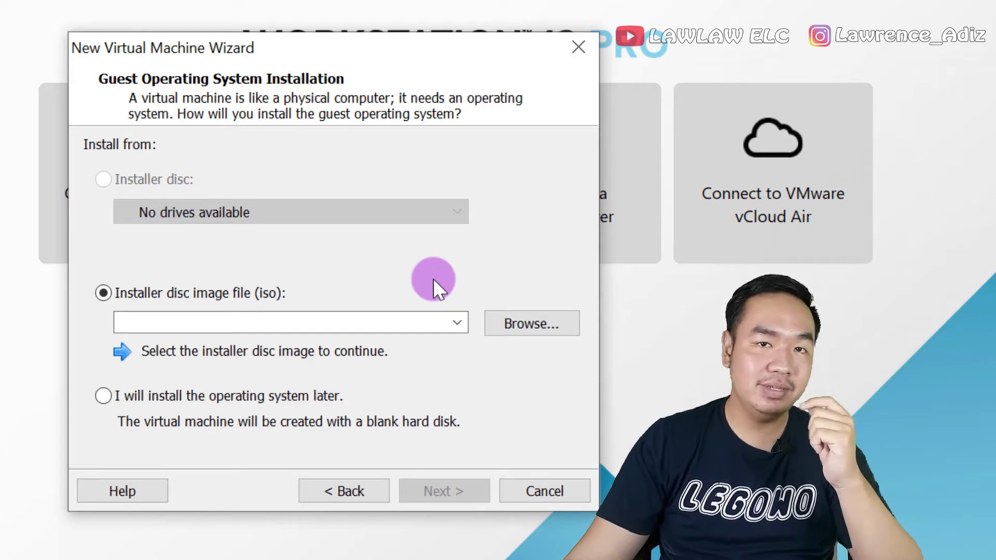
Step: Choose the ubuntu-16.04.6-desktop-i386 image as the installer disc image file and continue to the Easy Install information
{"action": "left_click", "coordinate": [256, 322]}
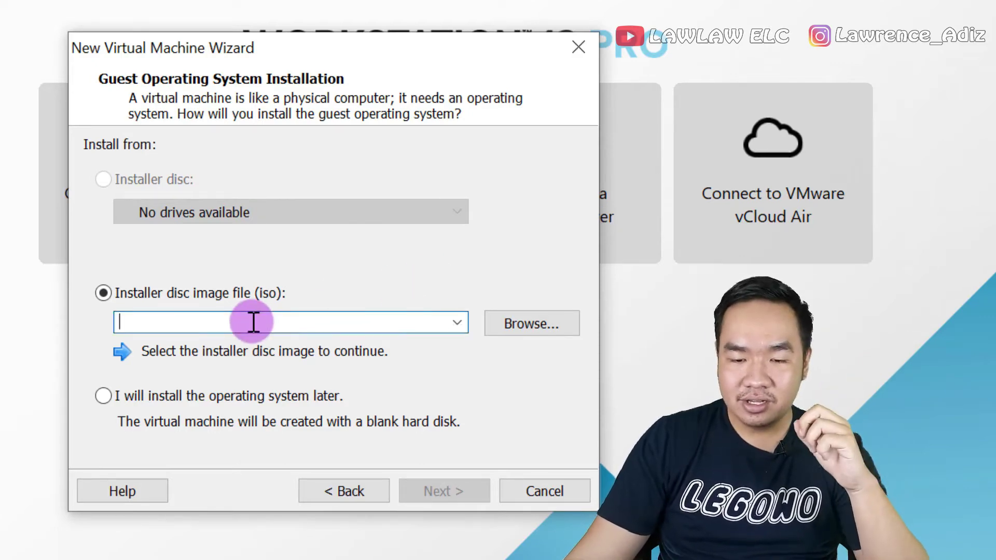
{"action": "left_click", "coordinate": [498, 323]}
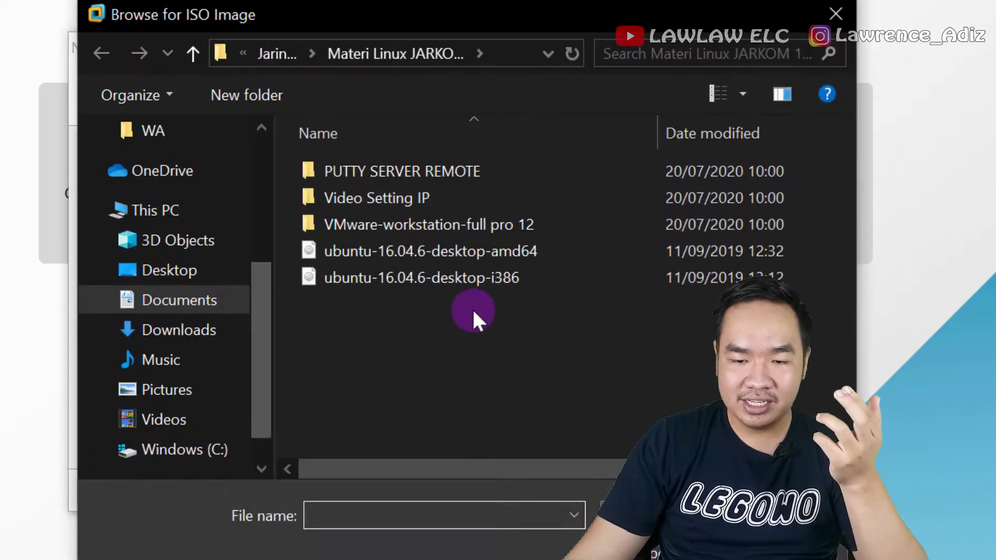
{"action": "mouse_move", "coordinate": [404, 278]}
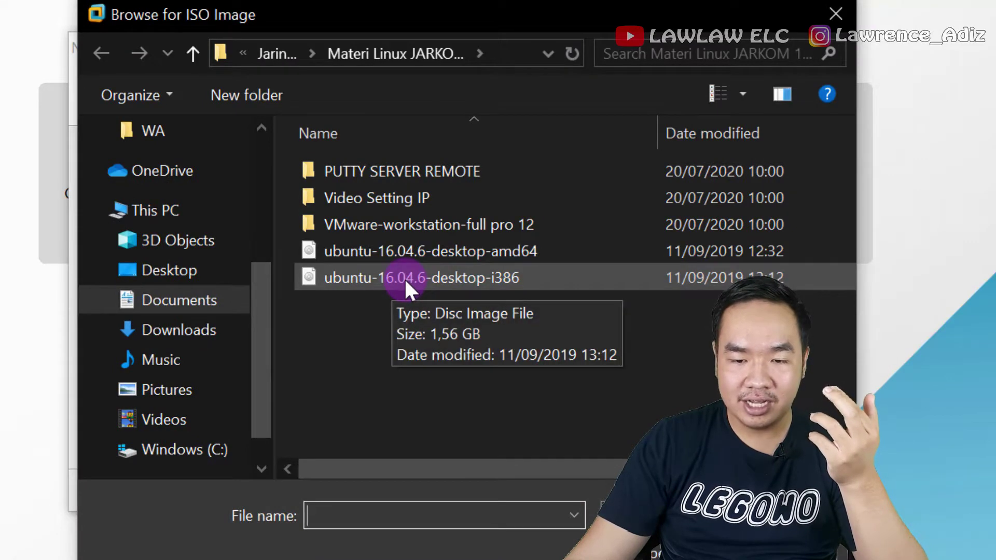
{"action": "left_click", "coordinate": [430, 275]}
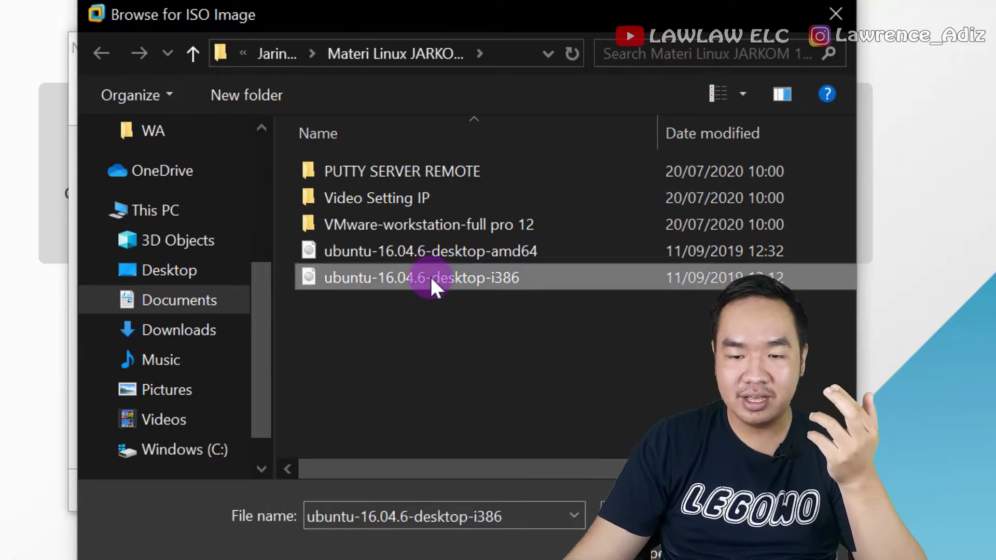
{"action": "left_click", "coordinate": [618, 539]}
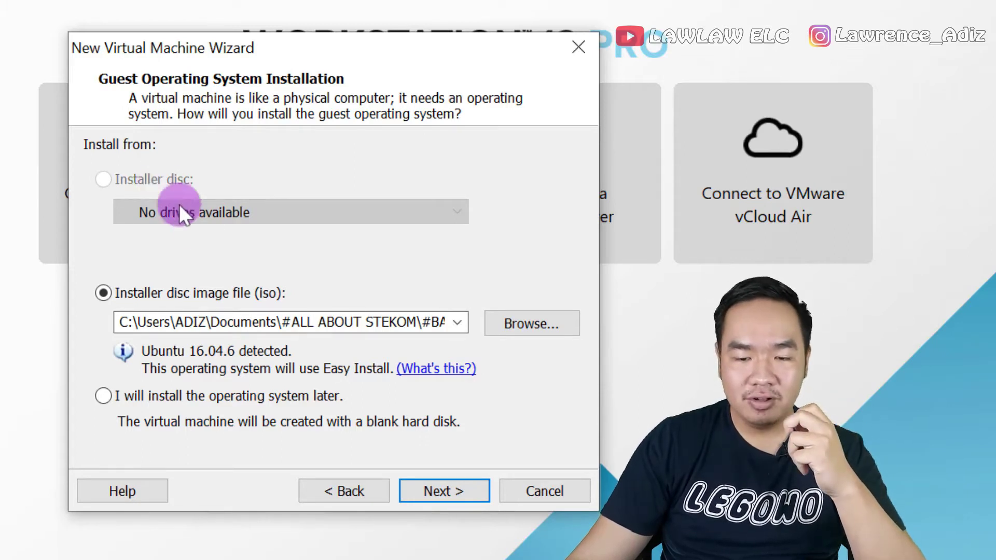
{"action": "left_click", "coordinate": [425, 490]}
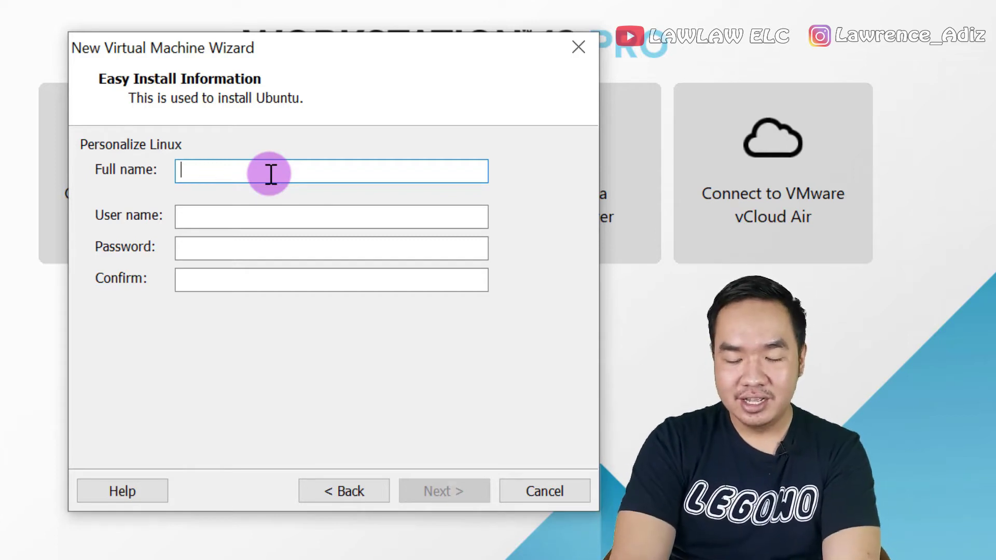
Step: Enter the full name and the user name for the Ubuntu Easy Install account
{"action": "type", "text": "law"}
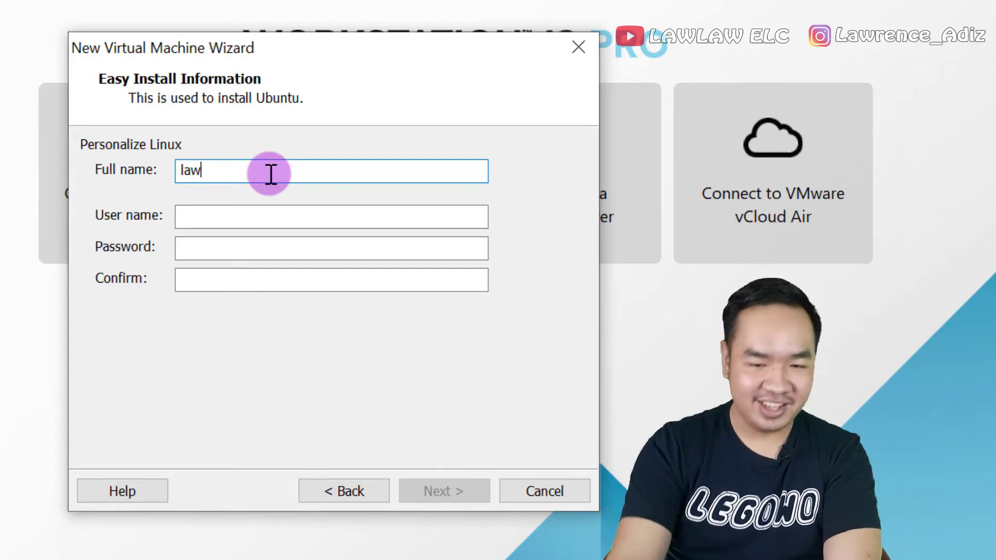
{"action": "type", "text": "_ubuntu"}
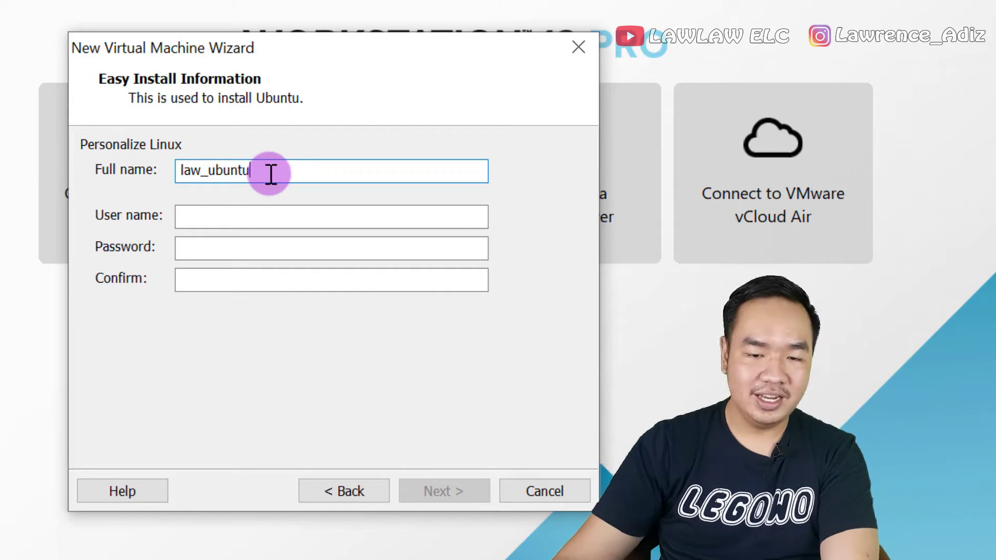
{"action": "left_click", "coordinate": [238, 220]}
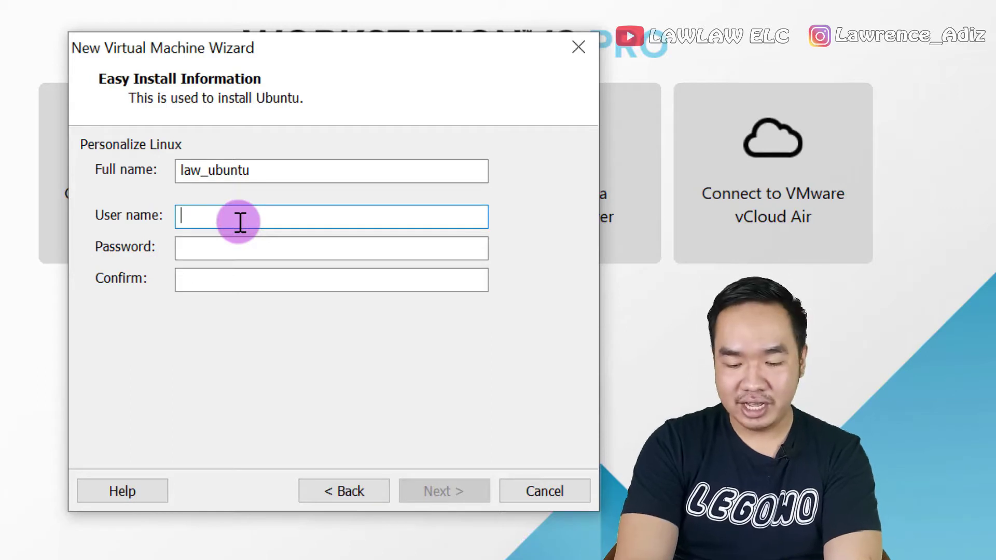
{"action": "type", "text": "lawre"}
{"action": "type", "text": "n"}
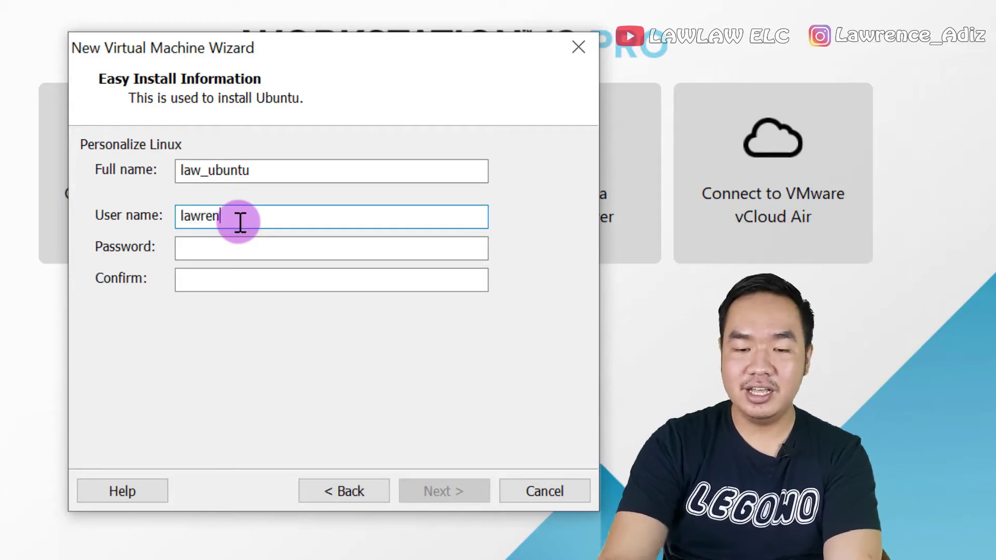
Step: Enter and confirm the account password, and continue to naming the virtual machine
{"action": "left_click", "coordinate": [195, 251]}
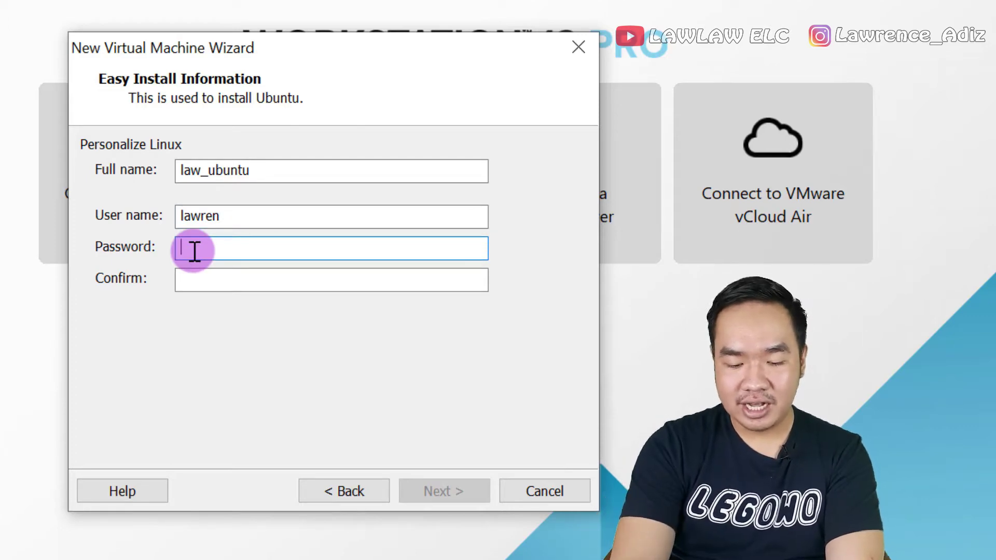
{"action": "type", "text": "•••••••"}
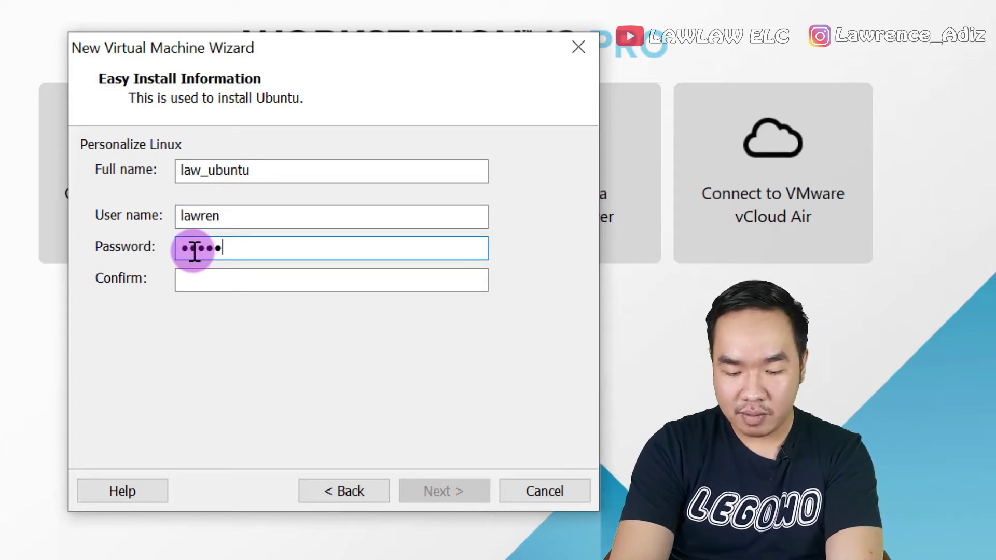
{"action": "type", "text": "•"}
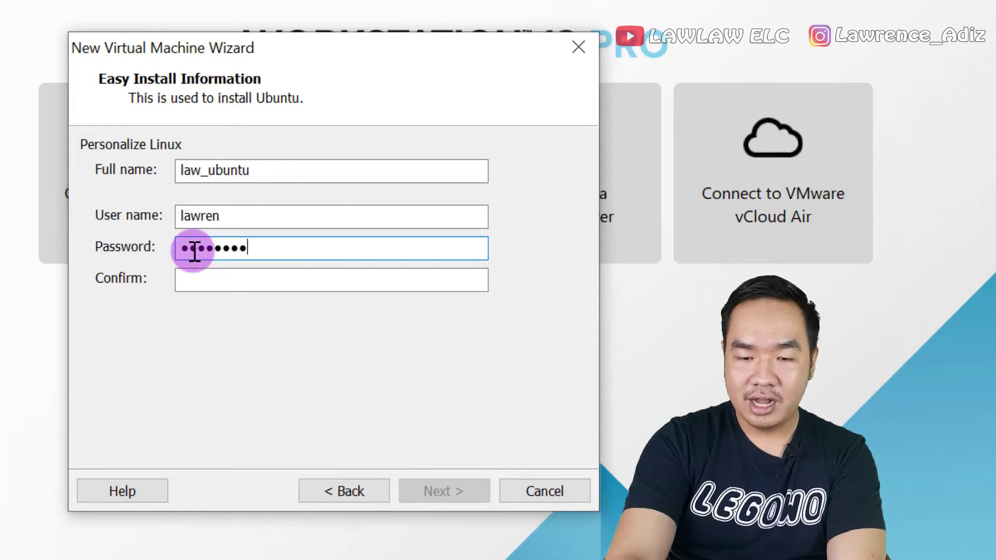
{"action": "left_click", "coordinate": [217, 282]}
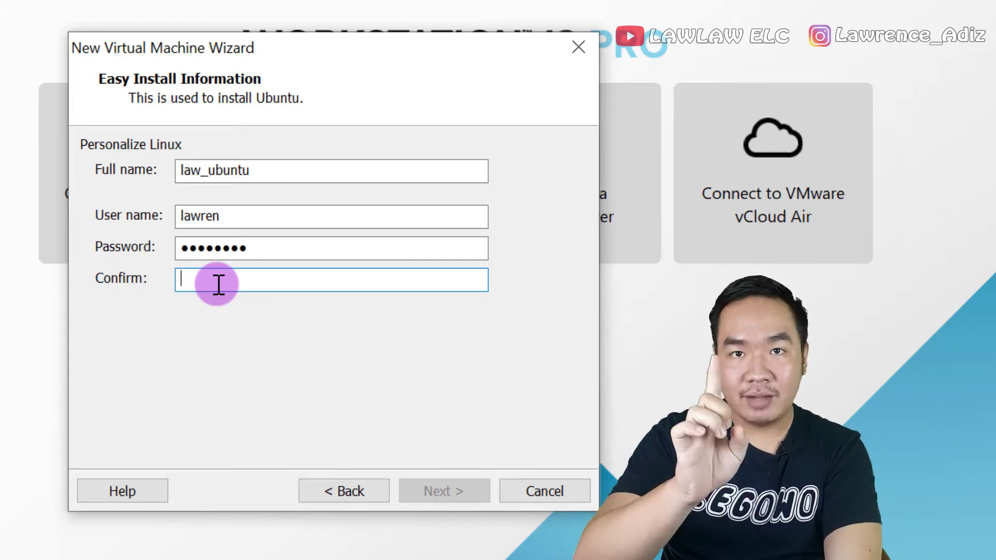
{"action": "type", "text": "••••••••"}
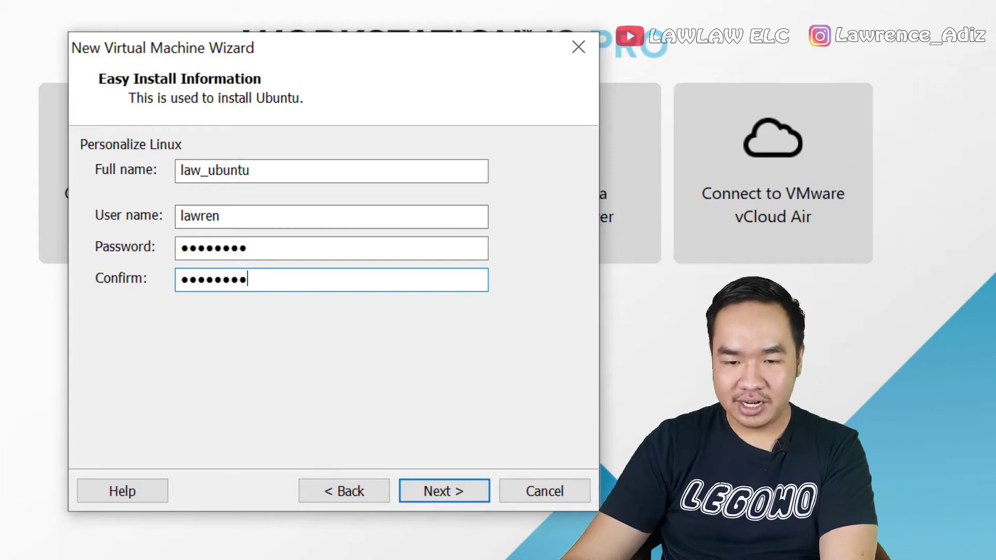
{"action": "left_click", "coordinate": [456, 491]}
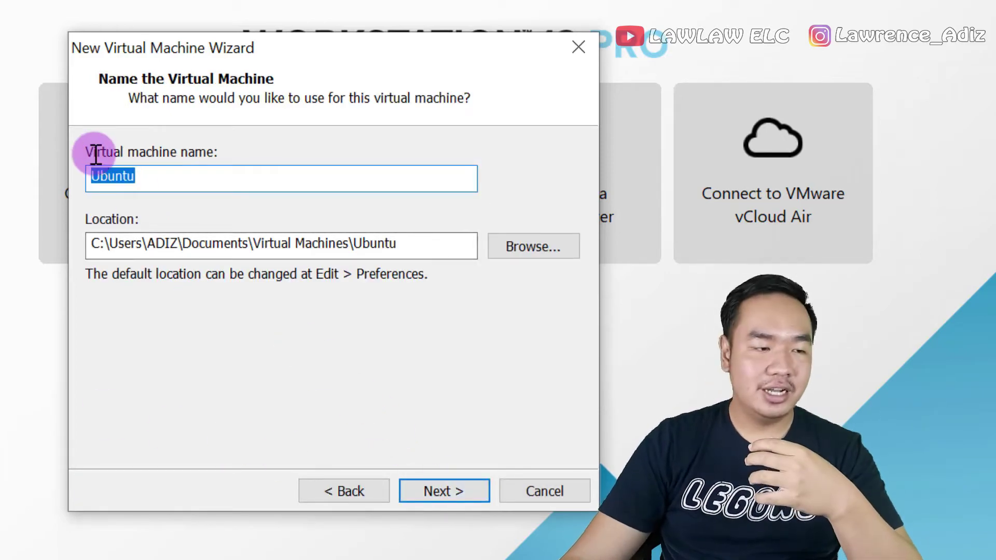
Step: Name the virtual machine Ubuntu_Server_Law and accept its location in the Virtual Machines folder
{"action": "left_click", "coordinate": [155, 174]}
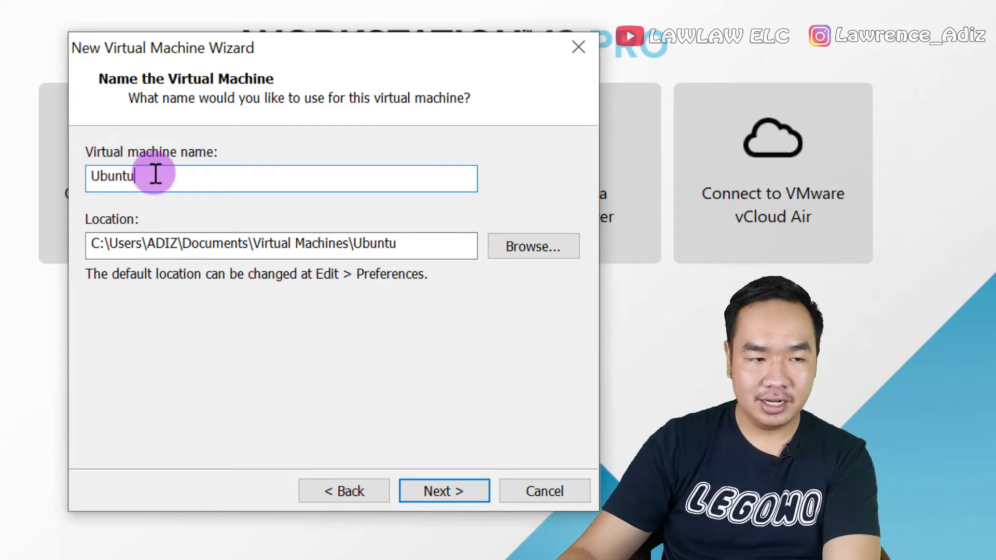
{"action": "type", "text": "_"}
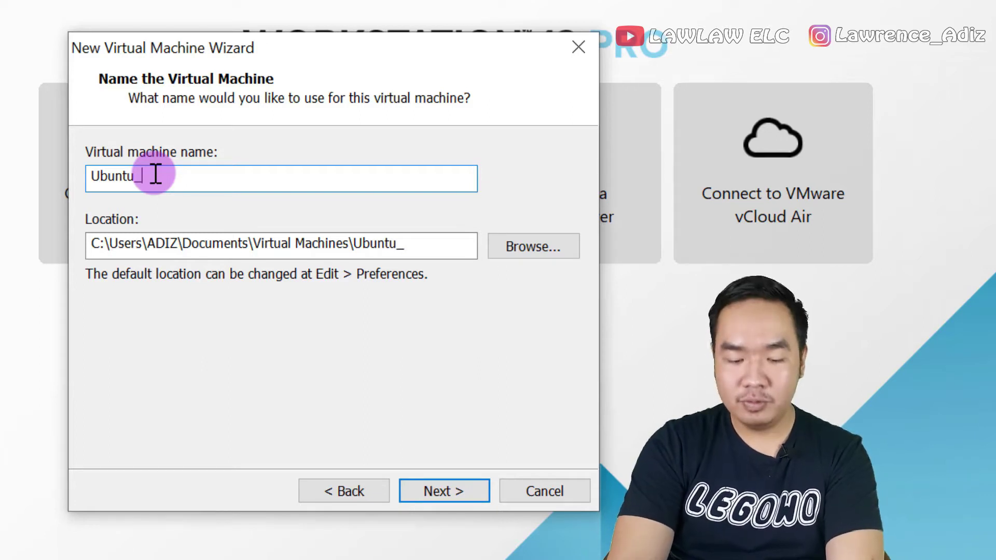
{"action": "type", "text": "Server"}
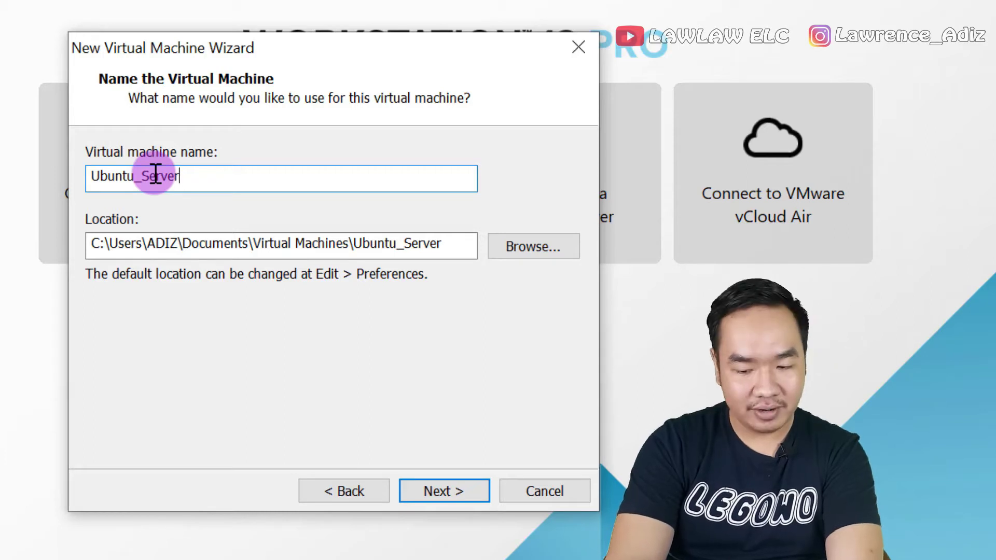
{"action": "type", "text": "_"}
{"action": "type", "text": "La"}
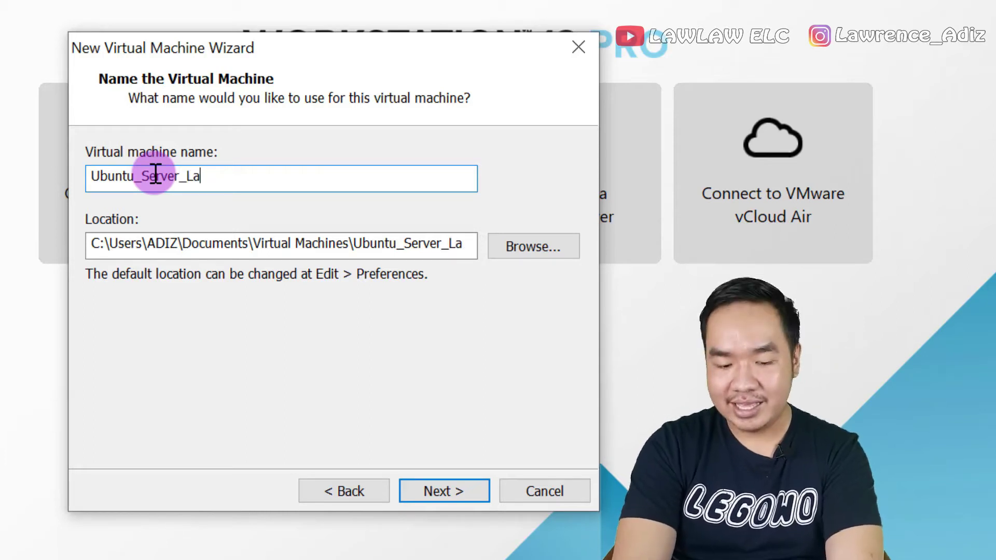
{"action": "type", "text": "wren"}
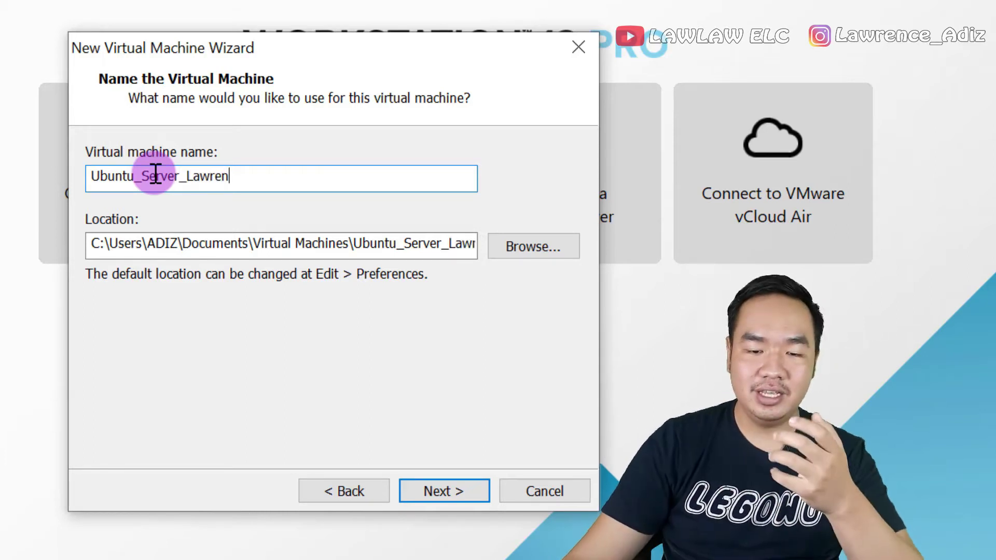
{"action": "key", "text": "BackSpace"}
{"action": "key", "text": "BackSpace"}
{"action": "key", "text": "BackSpace"}
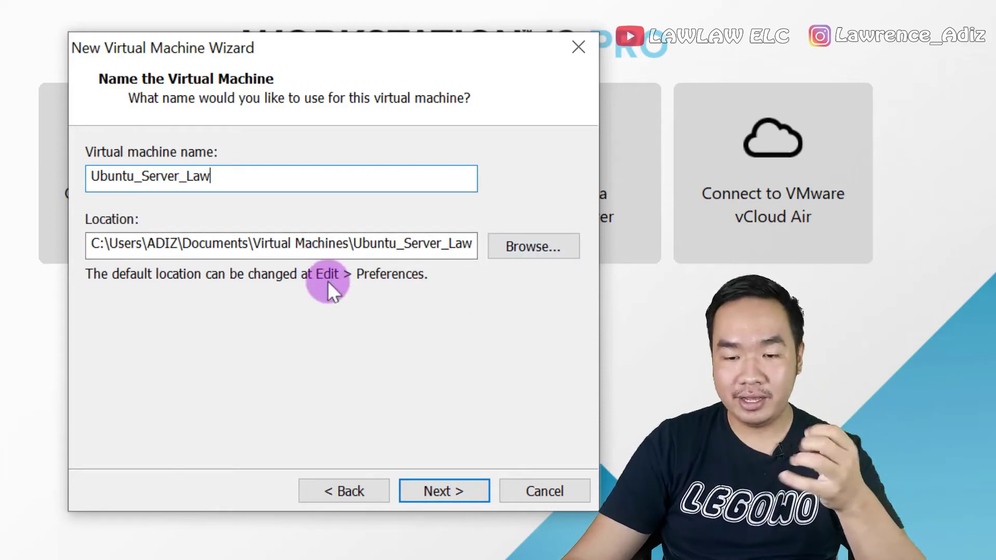
{"action": "left_click", "coordinate": [450, 489]}
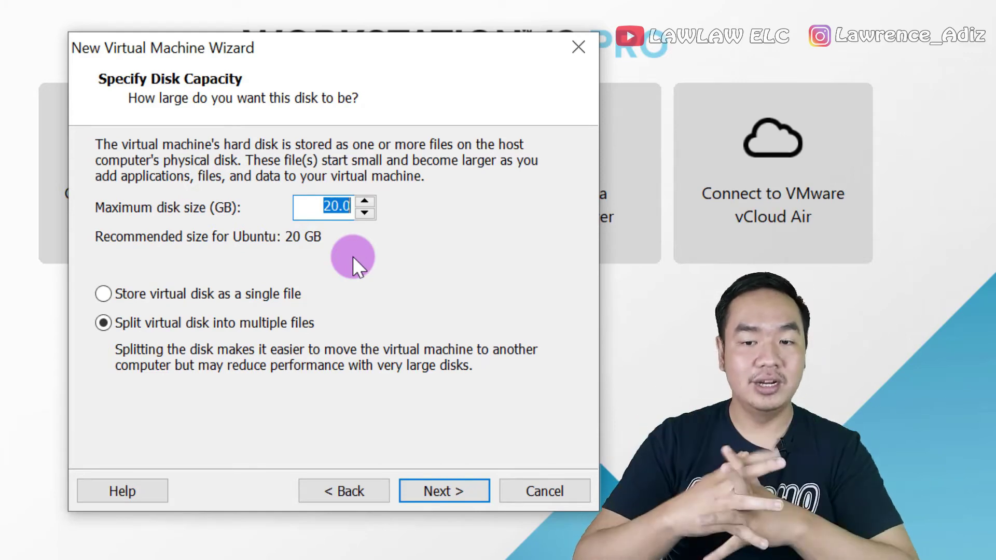
Step: Specify a 20 GB maximum disk size, stored as a single file, and continue to the summary
{"action": "left_click", "coordinate": [332, 203]}
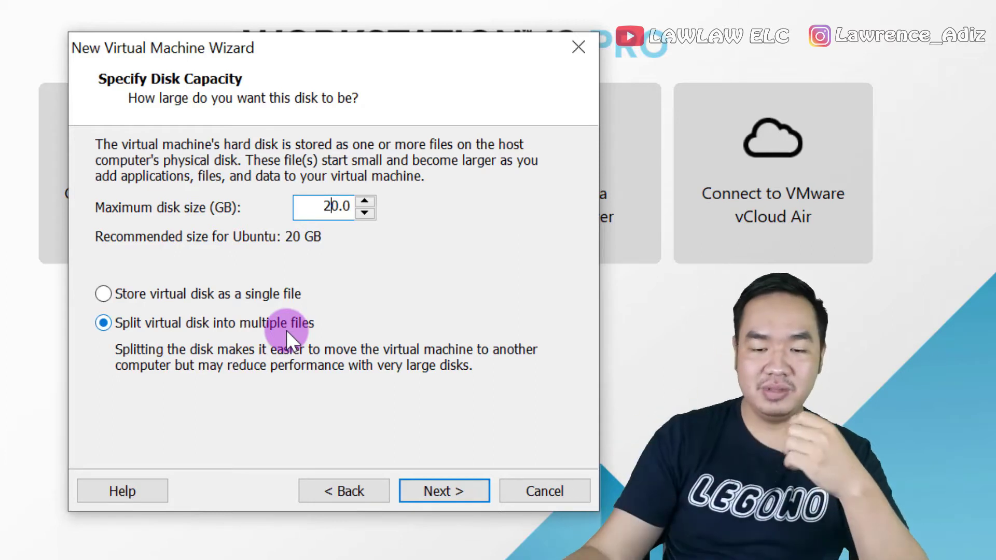
{"action": "left_click", "coordinate": [302, 291]}
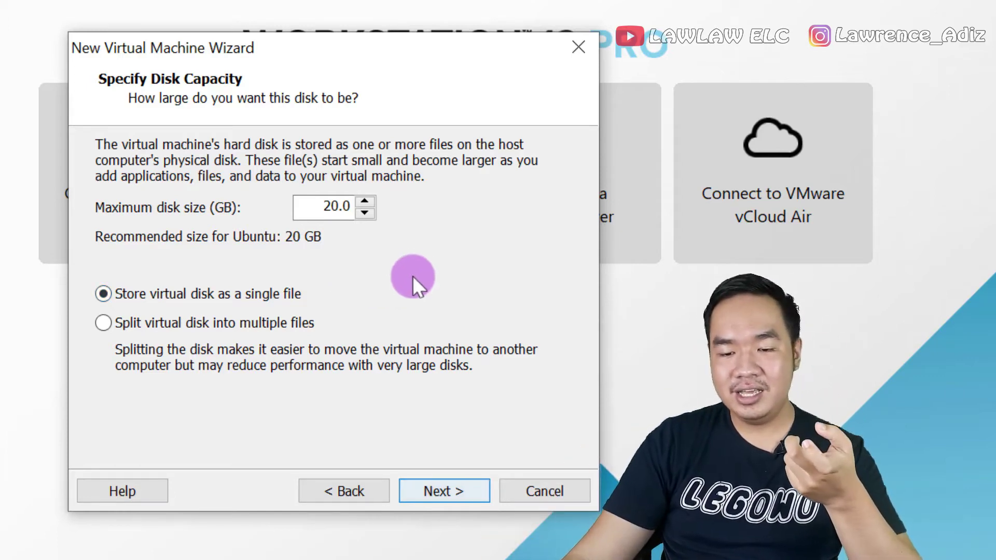
{"action": "left_click", "coordinate": [442, 496]}
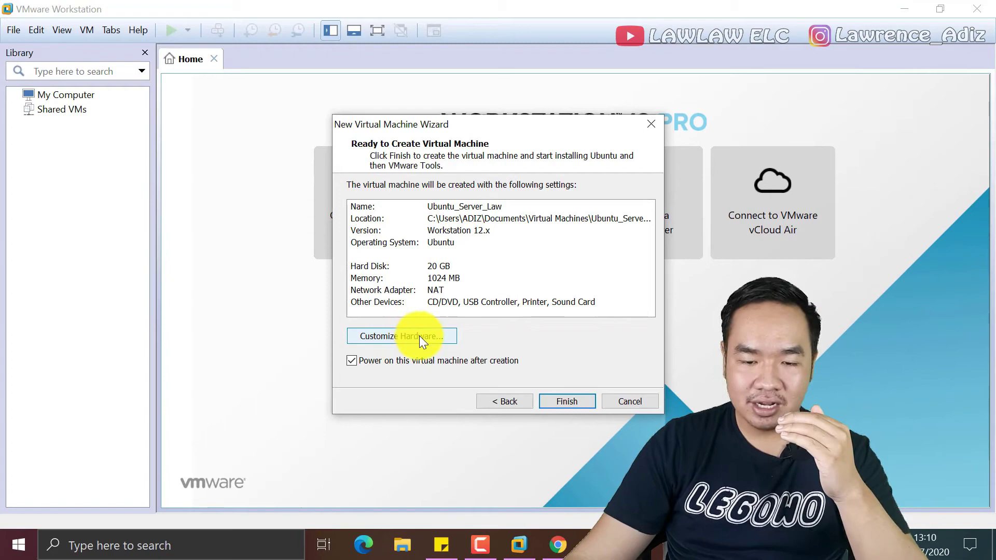
Step: Customize the virtual machine's hardware by setting its memory to 3104 MB
{"action": "left_click", "coordinate": [420, 336]}
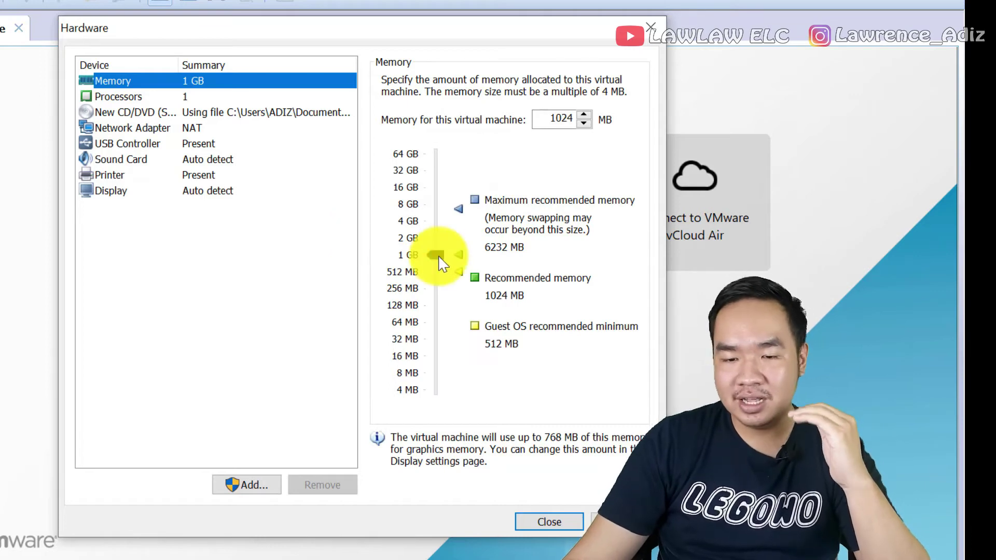
{"action": "left_click_drag", "start_coordinate": [439, 258], "coordinate": [447, 231]}
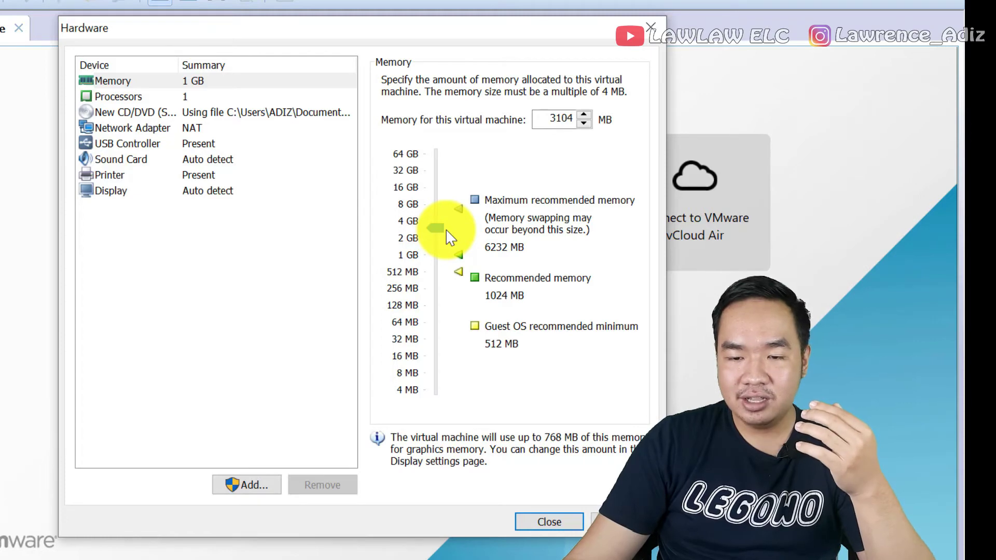
{"action": "left_click_drag", "start_coordinate": [447, 231], "coordinate": [437, 230]}
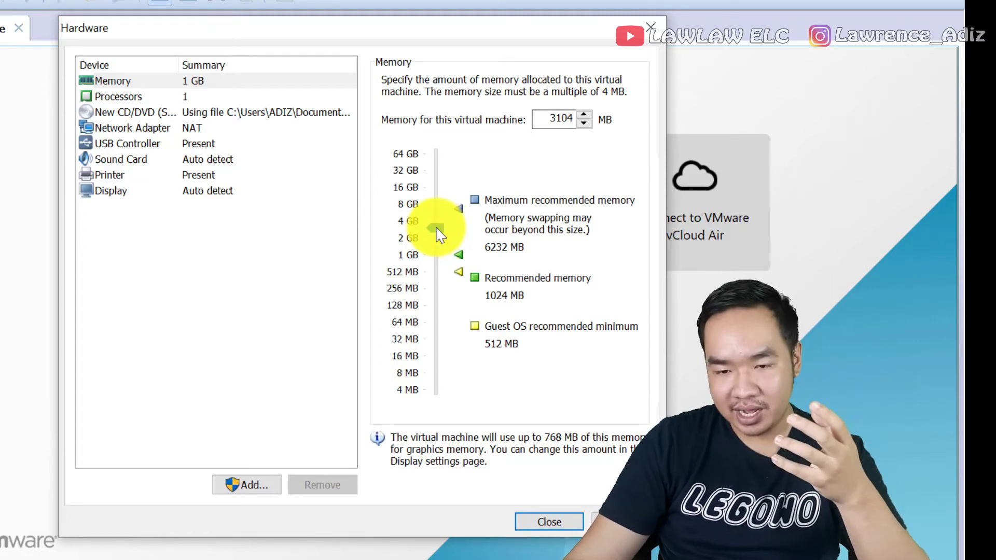
Step: Connect the virtual machine's network adapter to the custom virtual network VMnet8 (NAT)
{"action": "left_click", "coordinate": [122, 97]}
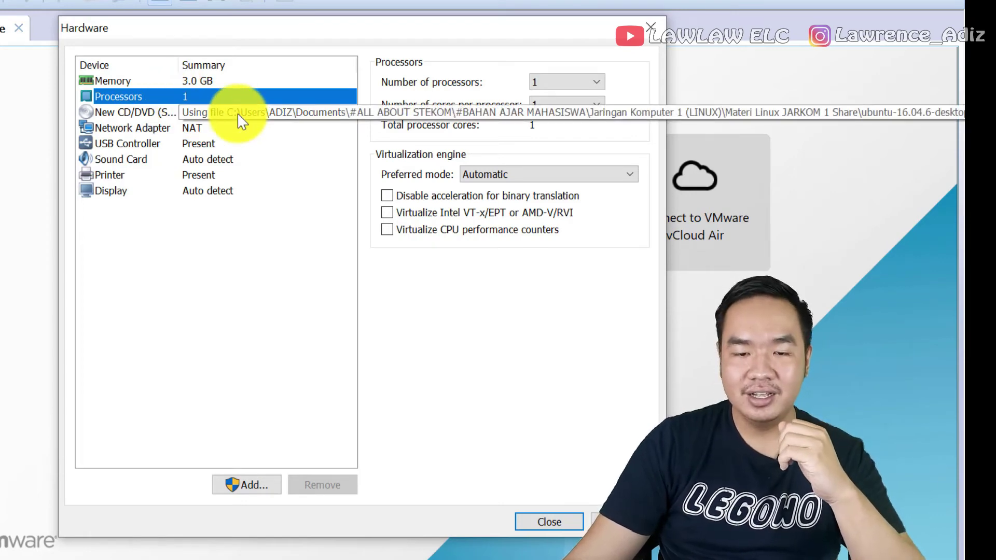
{"action": "left_click", "coordinate": [154, 130]}
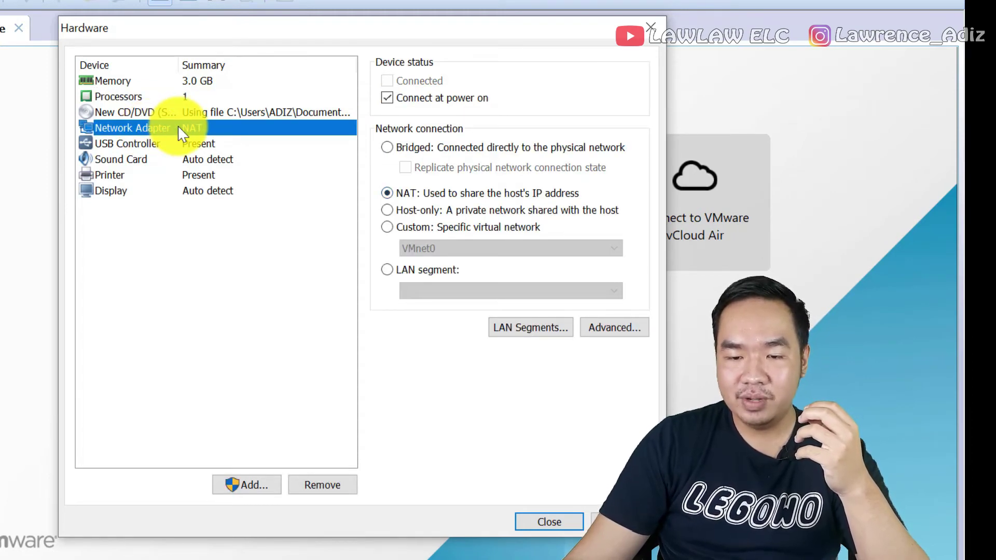
{"action": "left_click", "coordinate": [386, 227]}
{"action": "left_click", "coordinate": [498, 249]}
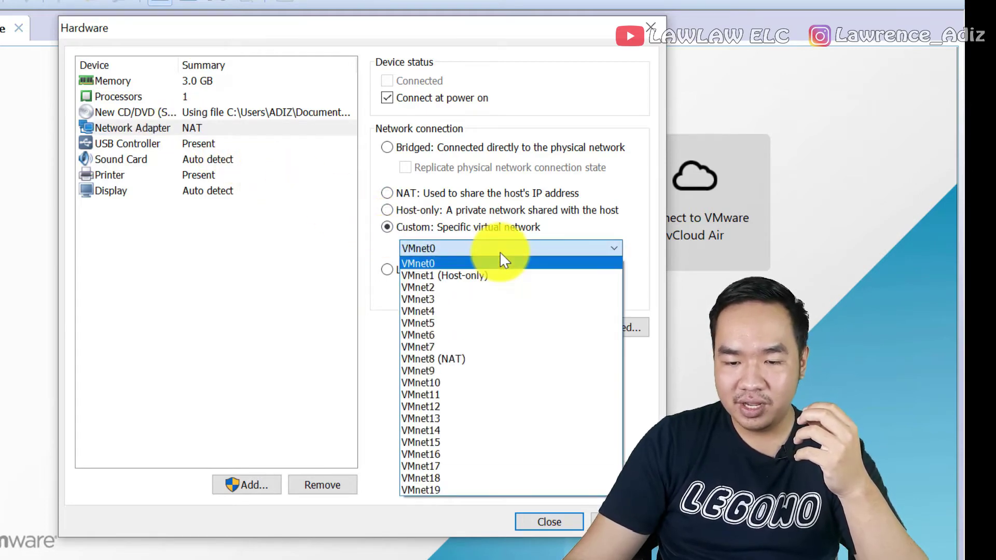
{"action": "left_click", "coordinate": [462, 359]}
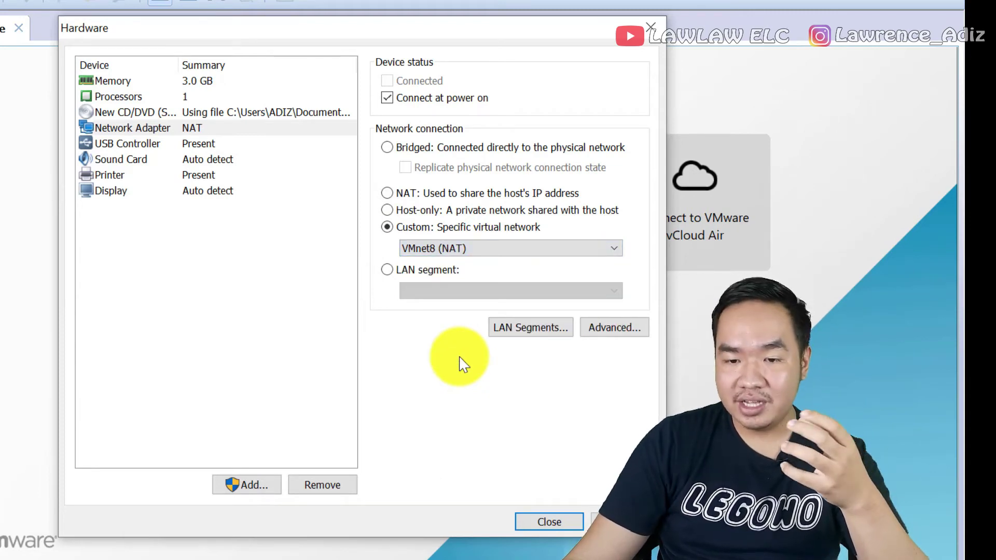
{"action": "left_click", "coordinate": [478, 249]}
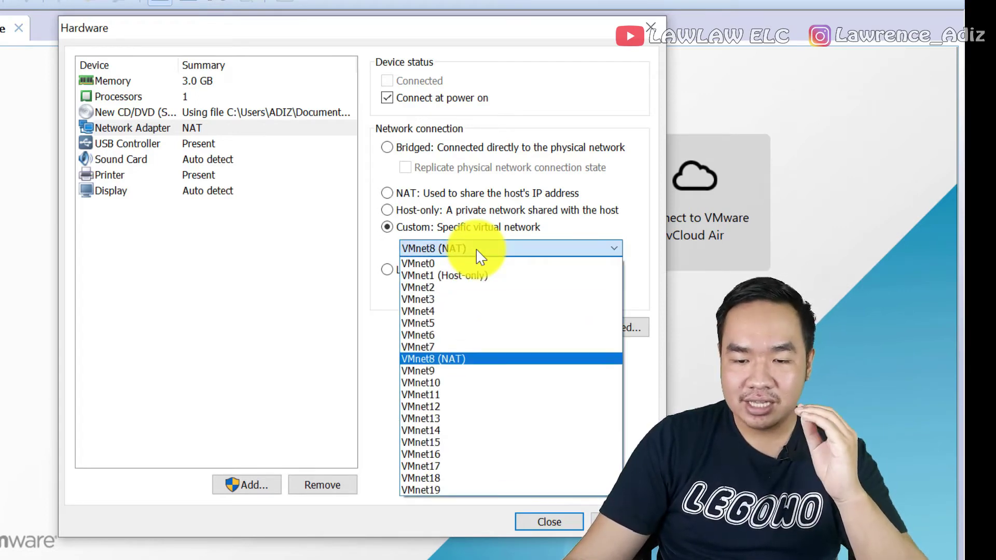
{"action": "left_click", "coordinate": [461, 358]}
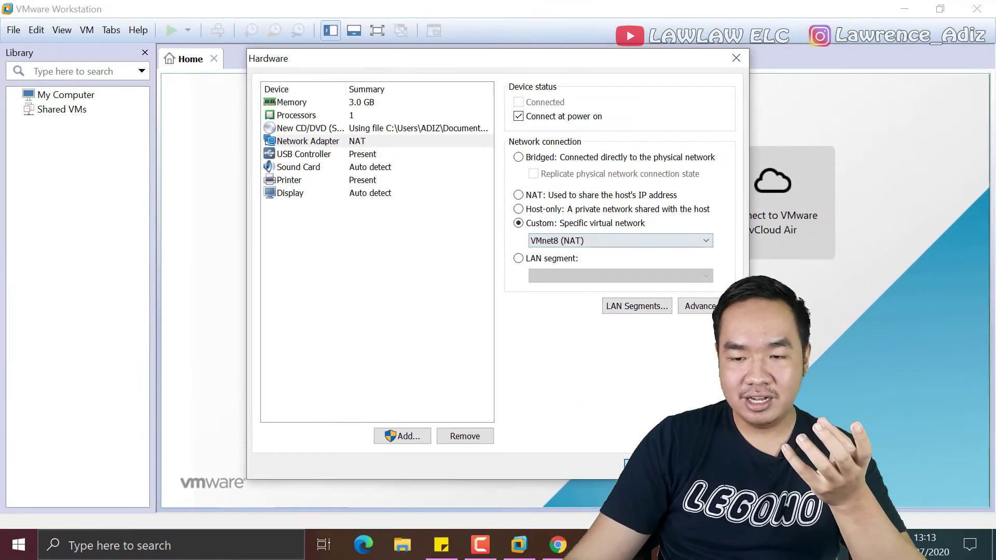
Step: Examine the VMware VMnet1 and VMnet8 adapters among the Windows host's network connections, and close that window
{"action": "right_click", "coordinate": [830, 547]}
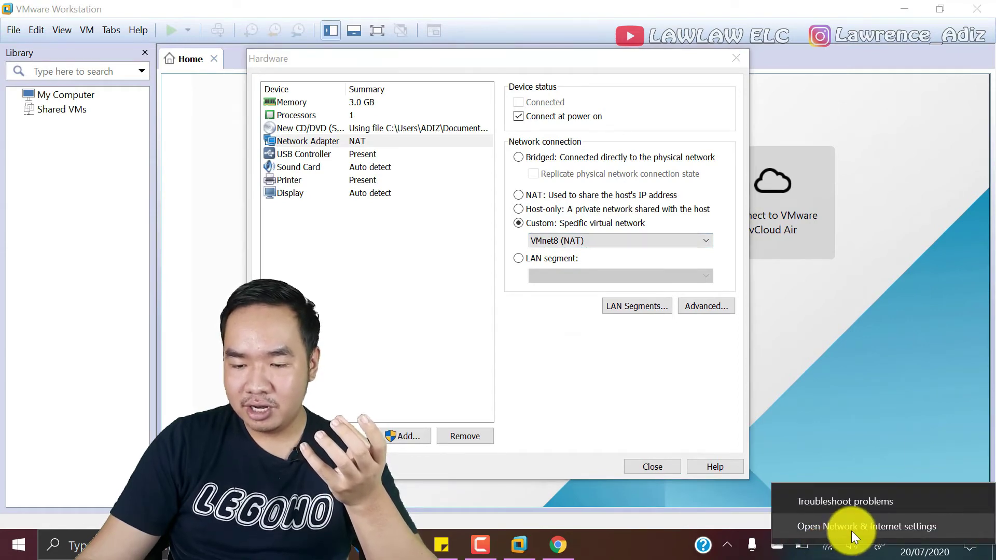
{"action": "left_click", "coordinate": [852, 531]}
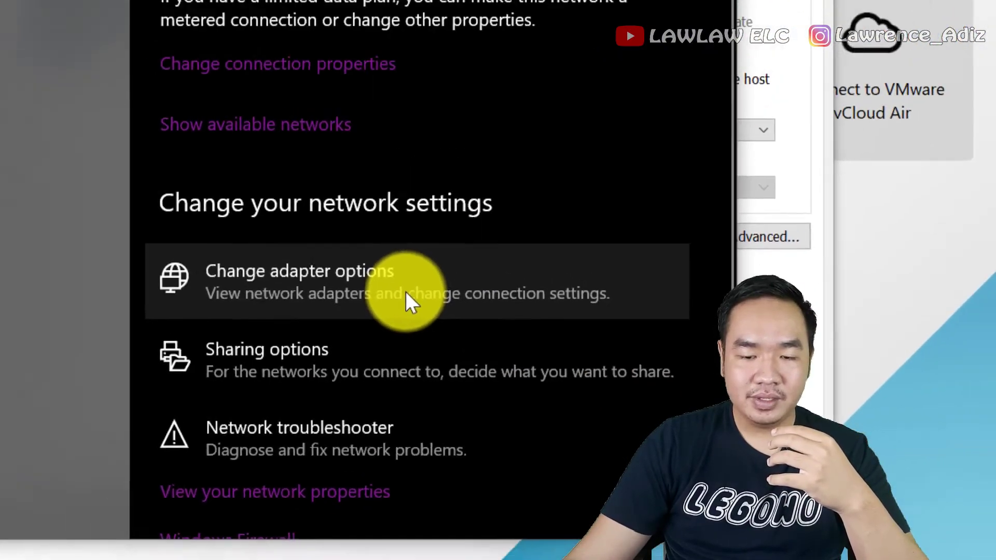
{"action": "left_click", "coordinate": [406, 294]}
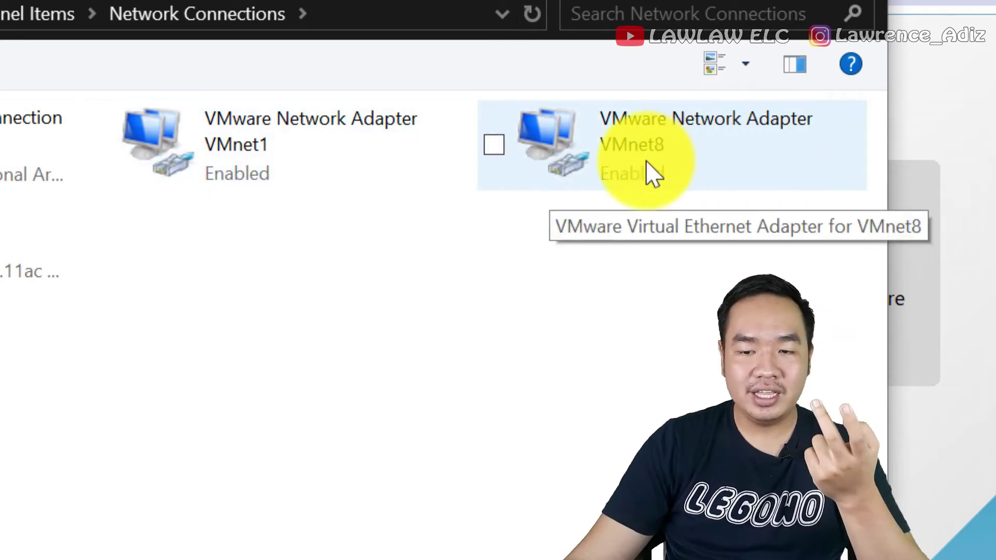
{"action": "left_click", "coordinate": [856, 3]}
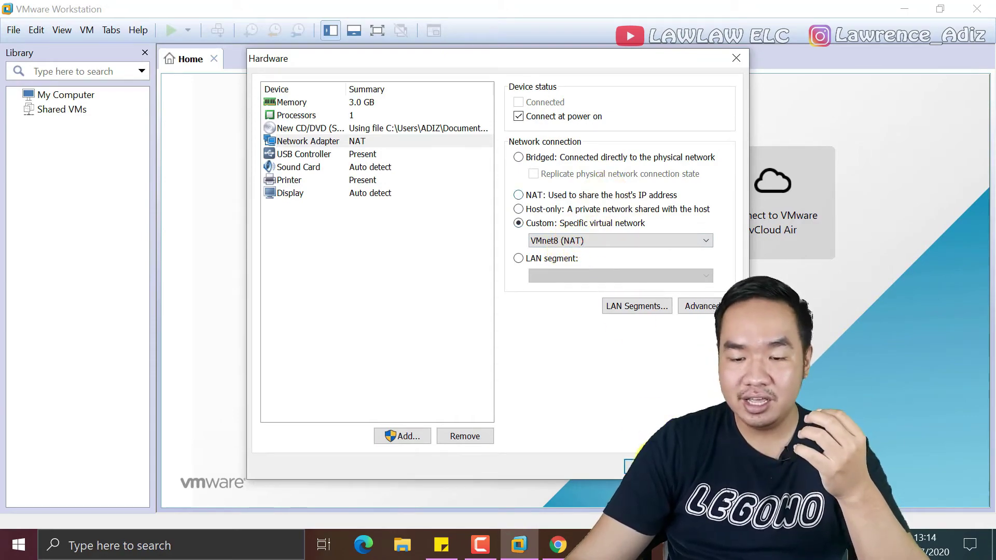
Step: Close the hardware customization and finish creating the virtual machine so that it powers on
{"action": "key", "text": "Escape"}
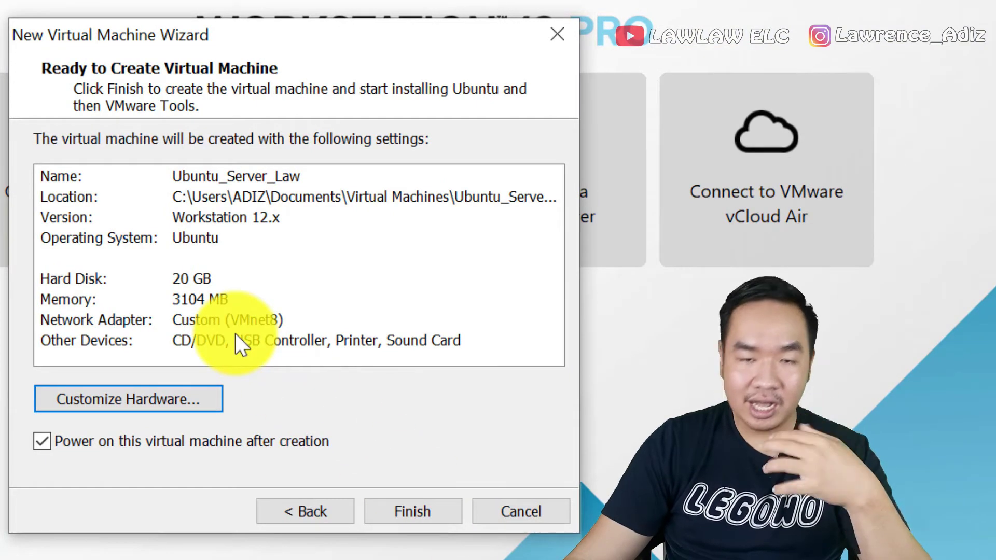
{"action": "left_click", "coordinate": [408, 518]}
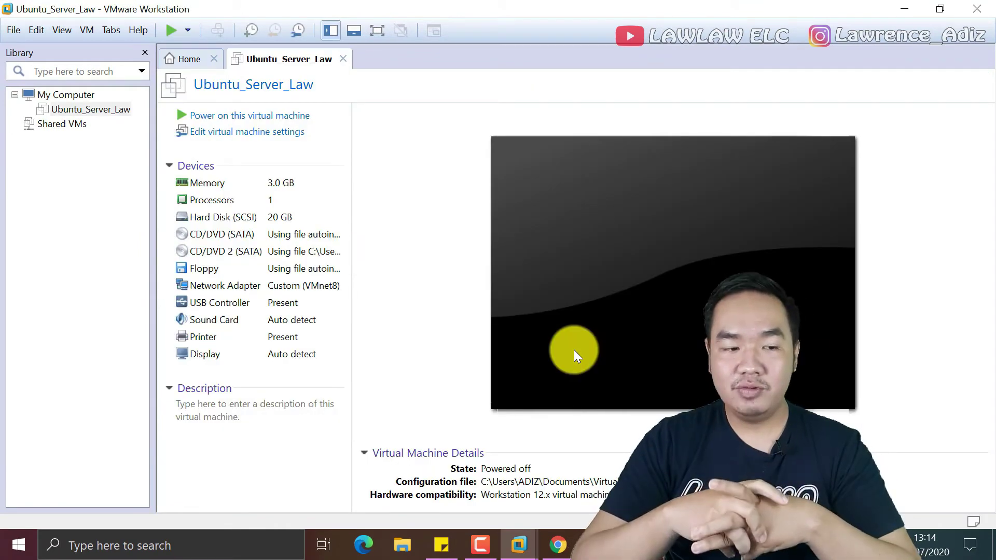
{"action": "left_click", "coordinate": [574, 349]}
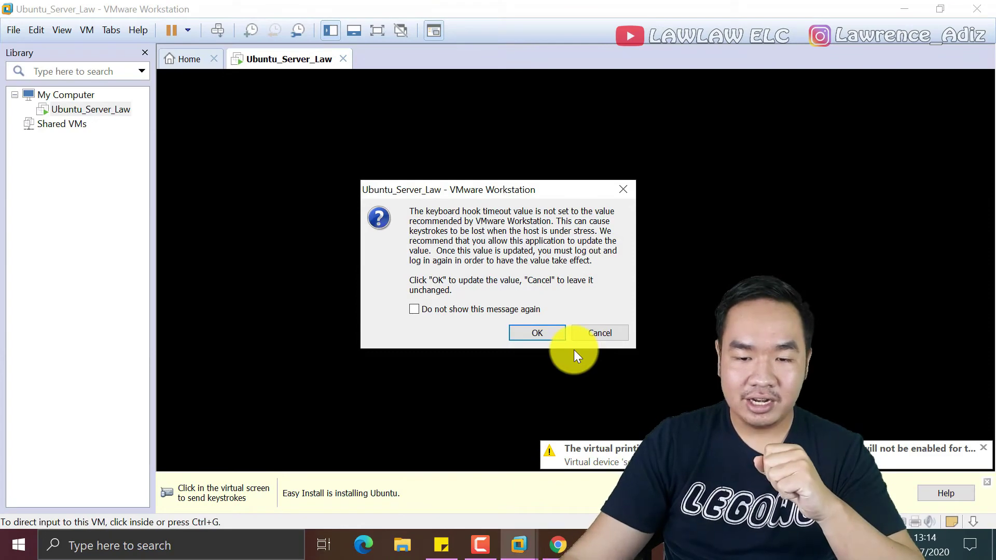
Step: Accept the keyboard hook timeout update and dismiss the removable devices hint, setting both messages not to show again
{"action": "left_click", "coordinate": [416, 312]}
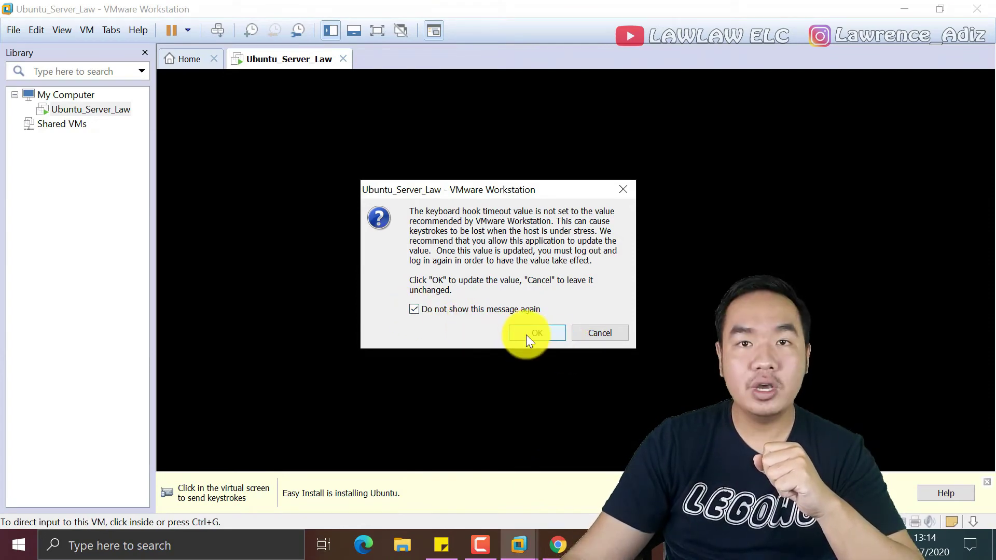
{"action": "left_click", "coordinate": [526, 335]}
{"action": "left_click", "coordinate": [456, 332]}
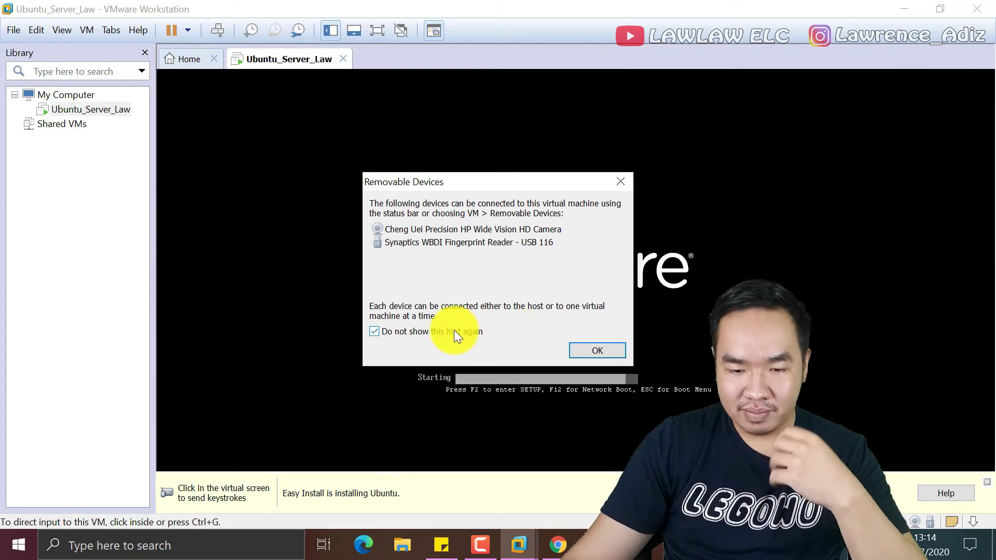
{"action": "left_click", "coordinate": [588, 352]}
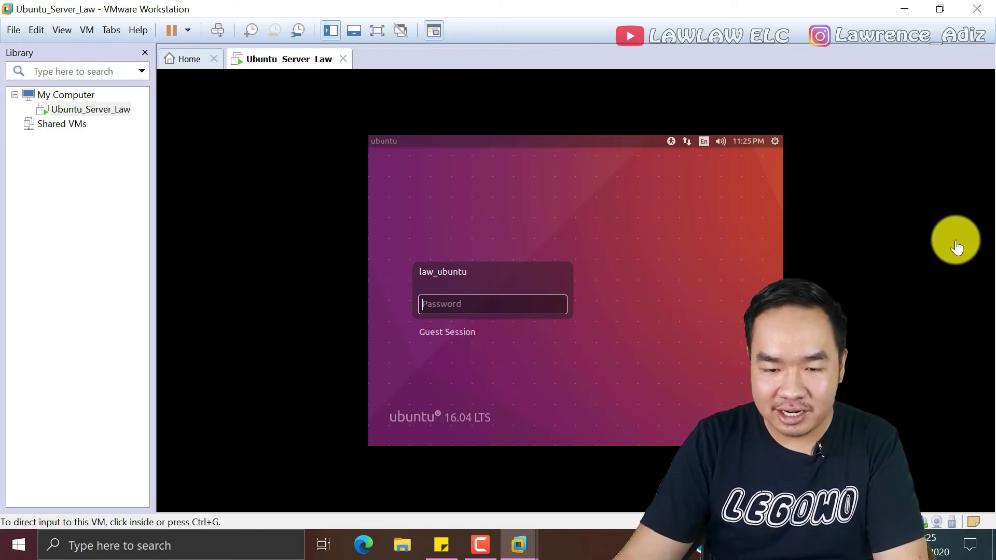
Step: Log in to the newly installed Ubuntu 16.04 system by entering the account password
{"action": "left_click", "coordinate": [445, 310]}
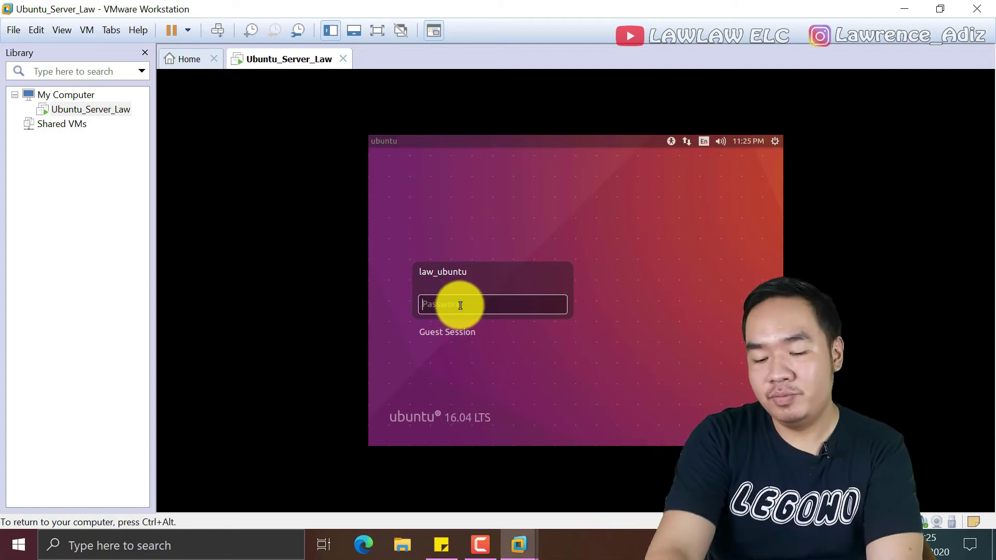
{"action": "type", "text": "***"}
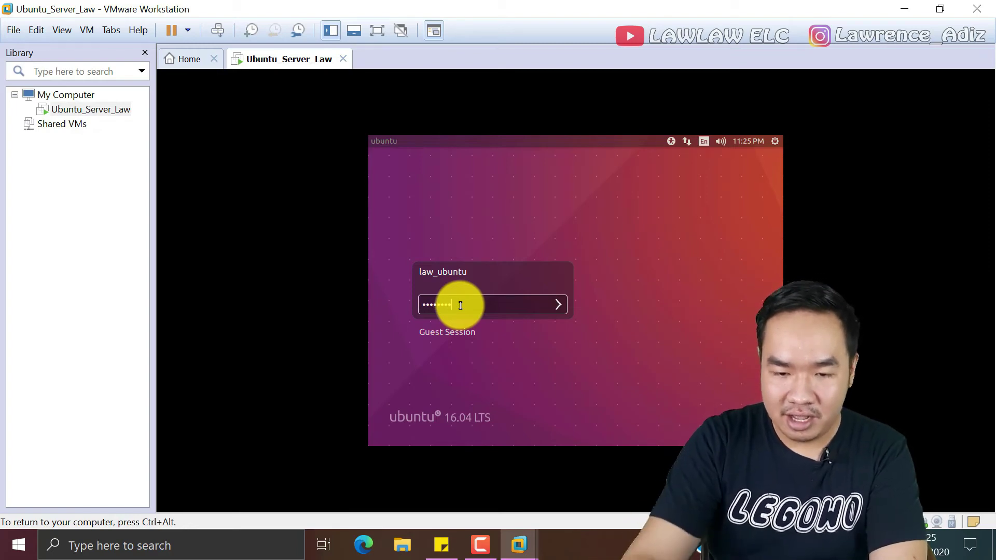
{"action": "type", "text": "*****"}
{"action": "key", "text": "Return"}
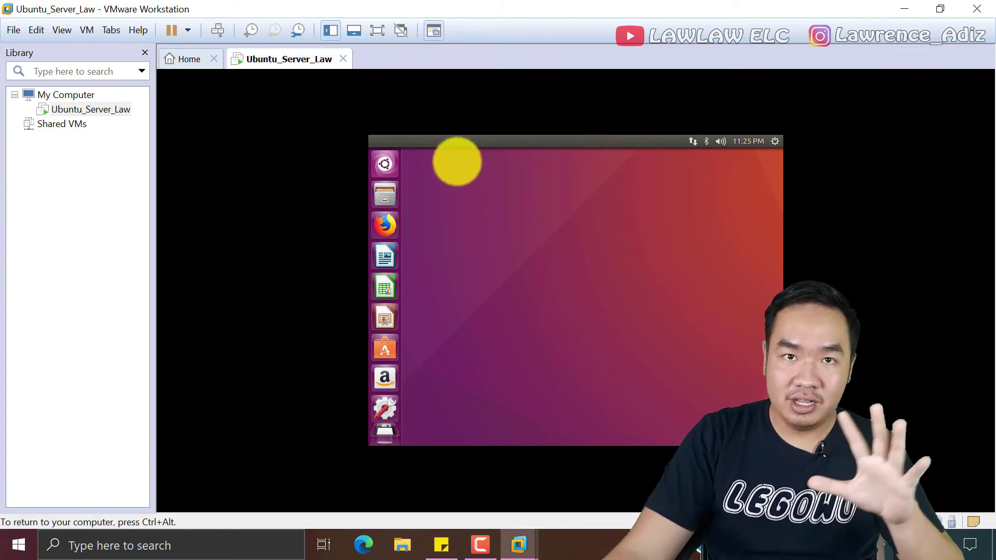
Step: Release input from the virtual machine, show the thumbnail bar, and try full screen mode twice, returning to the window each time
{"action": "key", "text": "ctrl+alt"}
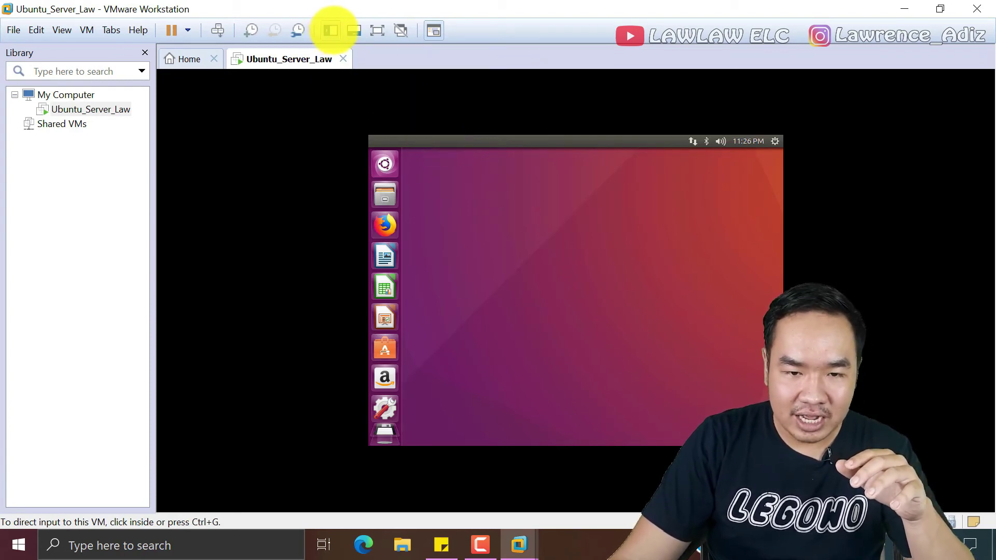
{"action": "left_click", "coordinate": [356, 30]}
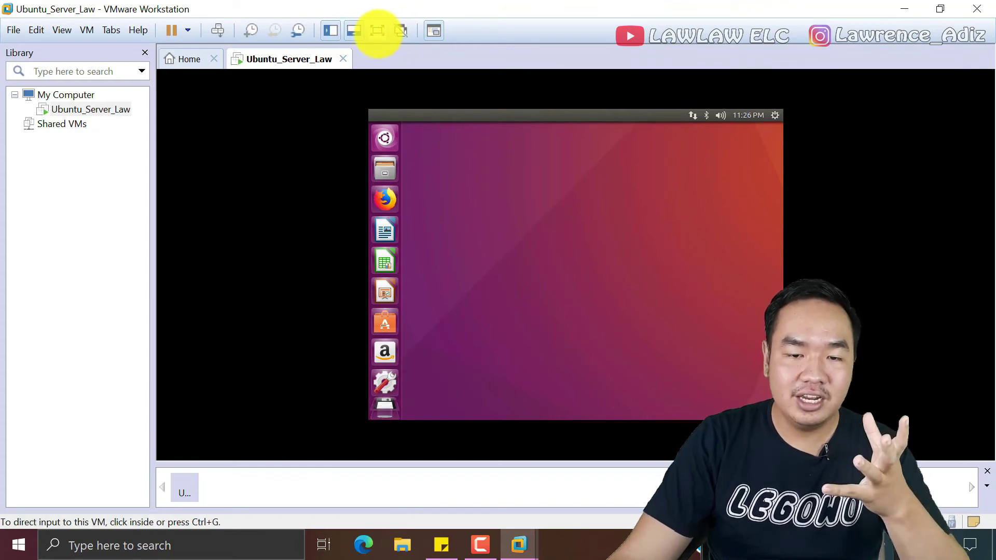
{"action": "left_click", "coordinate": [378, 30]}
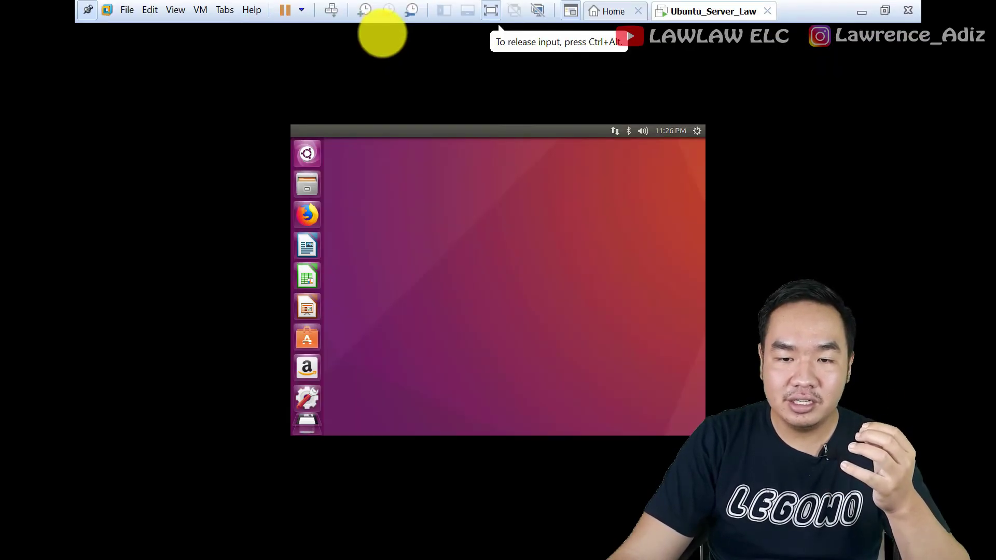
{"action": "left_click", "coordinate": [491, 10]}
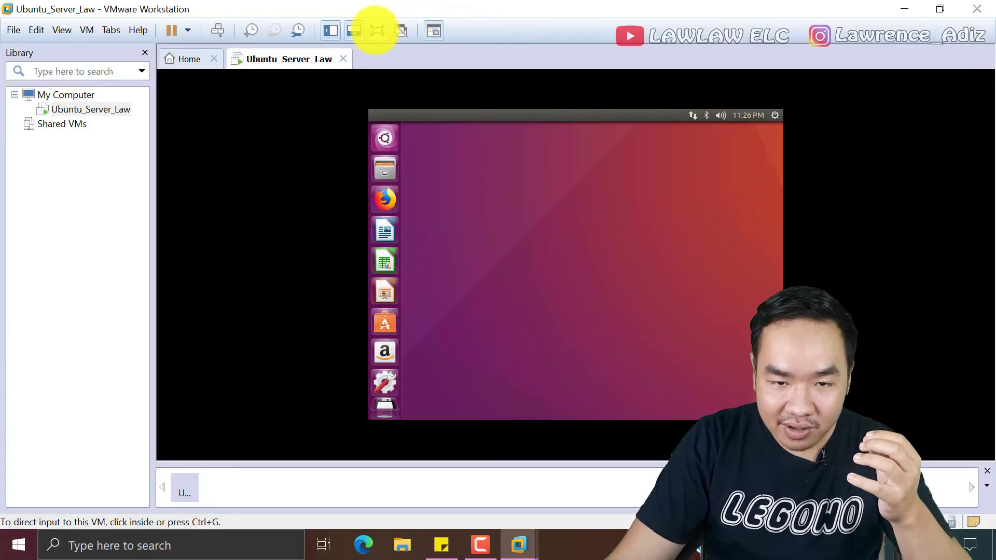
{"action": "left_click", "coordinate": [373, 29]}
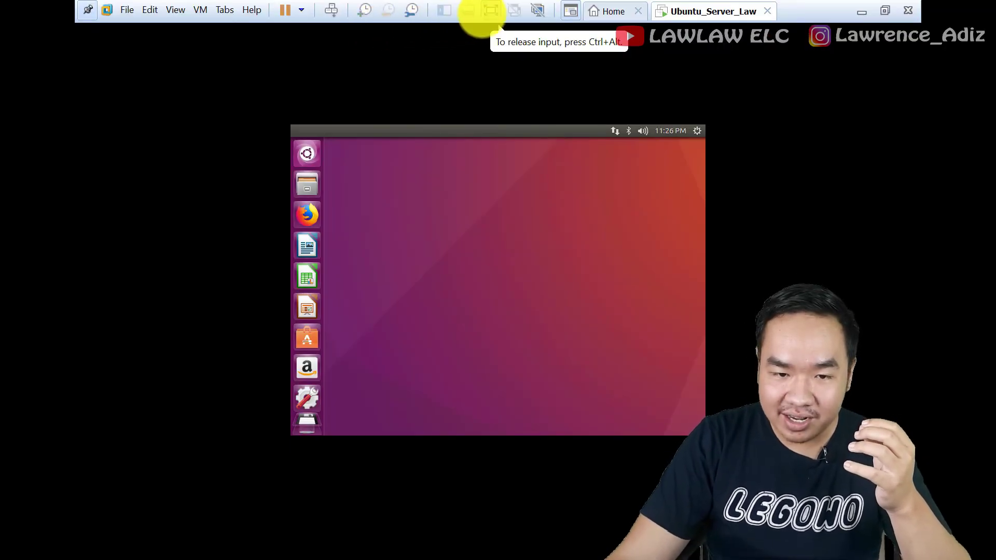
{"action": "left_click", "coordinate": [491, 11]}
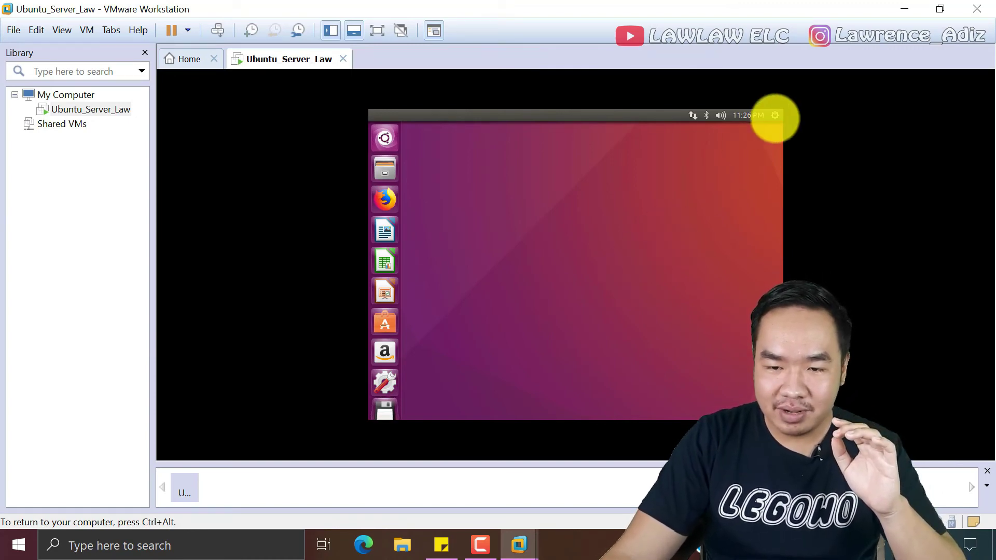
Step: Restart Ubuntu from its Shut Down dialog
{"action": "left_click", "coordinate": [775, 115]}
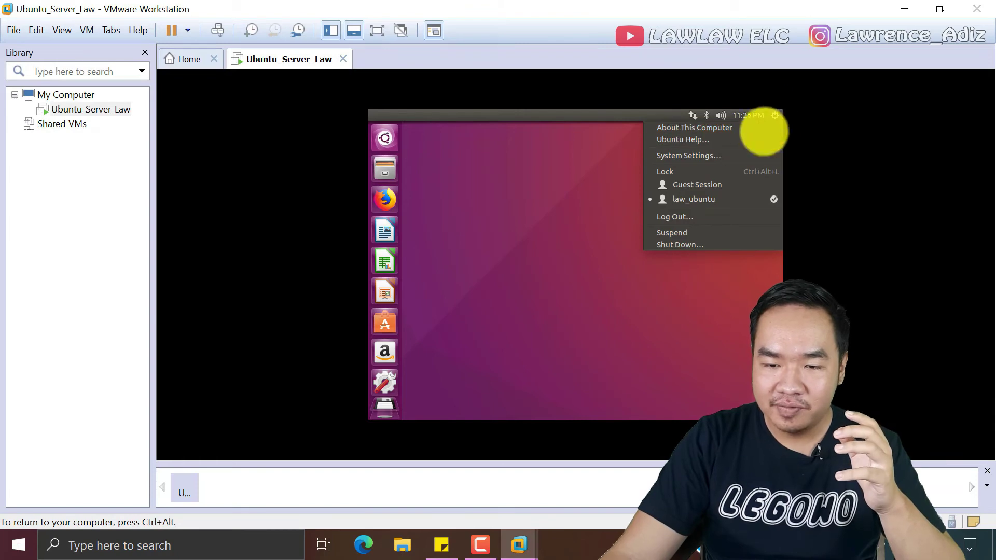
{"action": "left_click", "coordinate": [677, 246]}
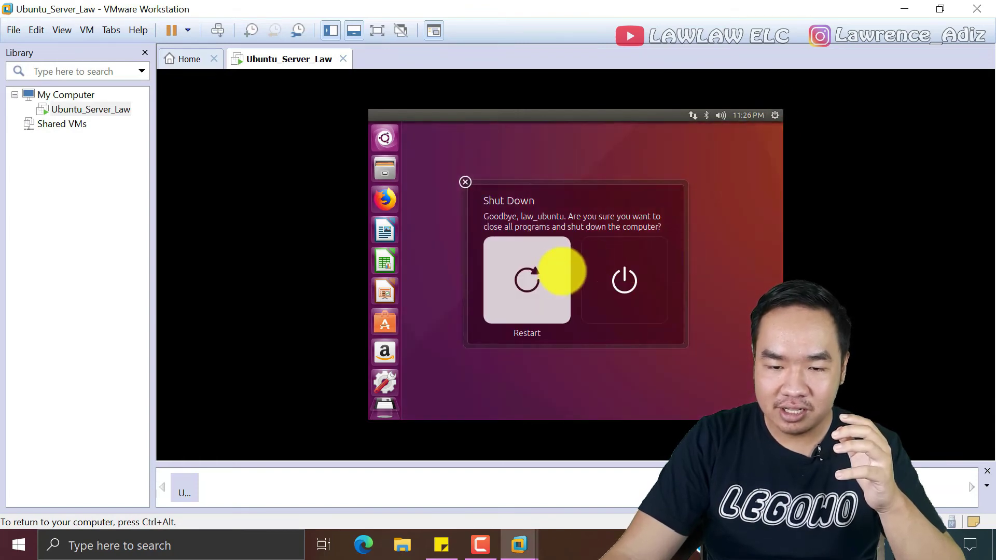
{"action": "left_click", "coordinate": [528, 278]}
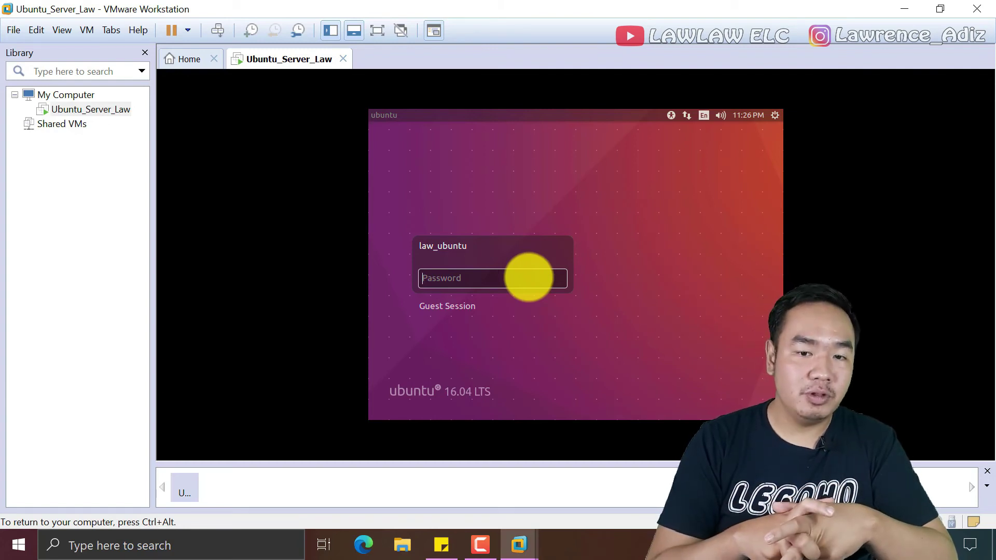
Step: Switch the virtual machine to full screen mode and unpin the command bar so it hides automatically
{"action": "key", "text": "ctrl+alt"}
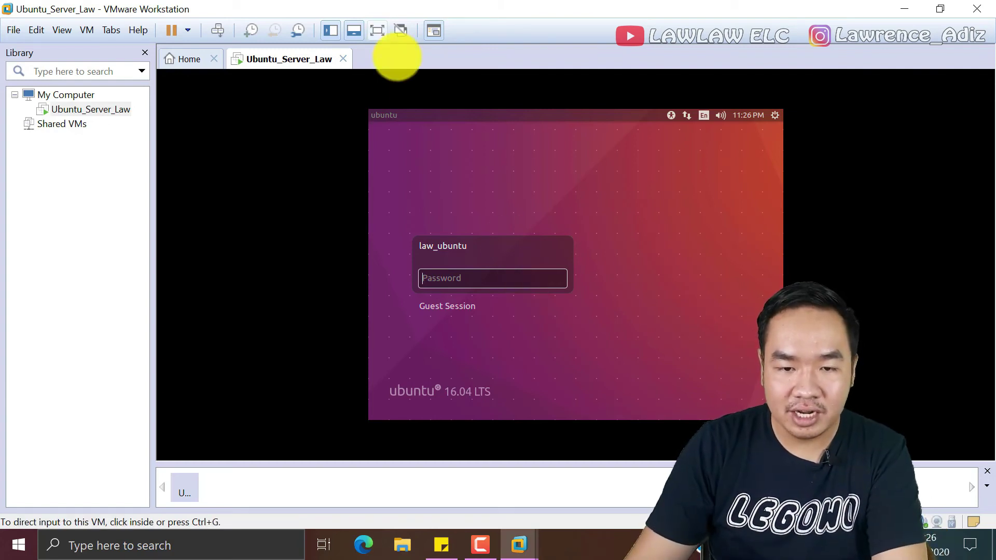
{"action": "left_click", "coordinate": [378, 31]}
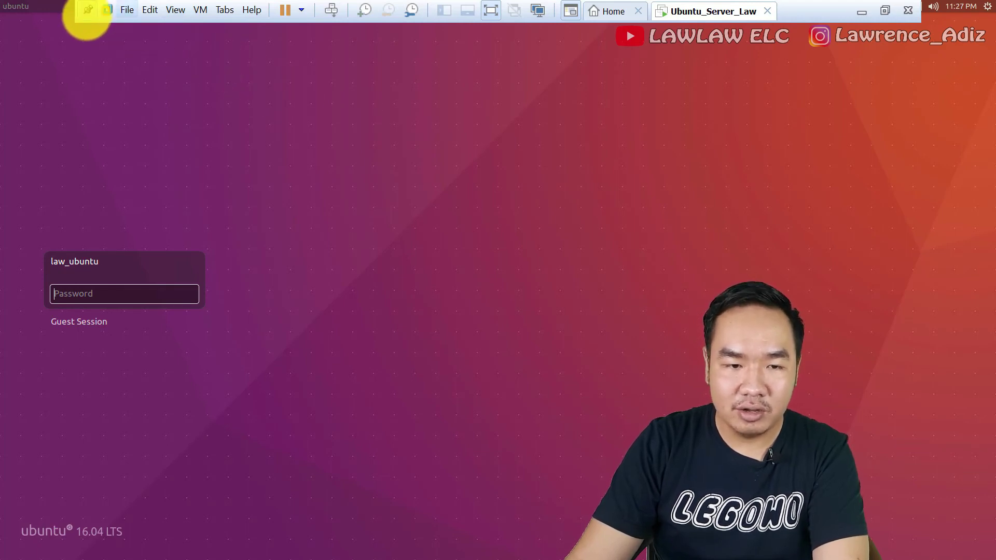
{"action": "left_click", "coordinate": [87, 9]}
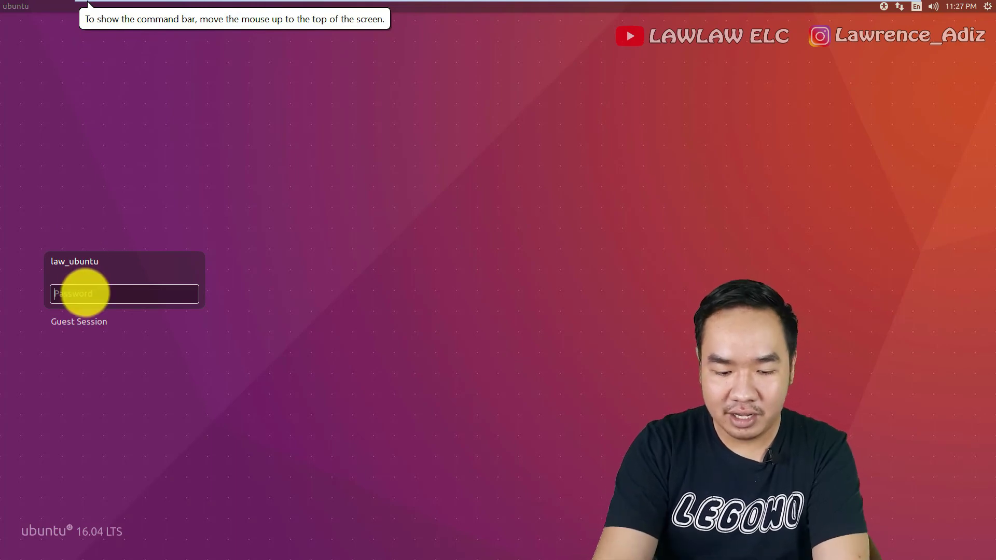
Step: Enter the account password on the full-screen login page to sign back in to the desktop
{"action": "type", "text": "••••••"}
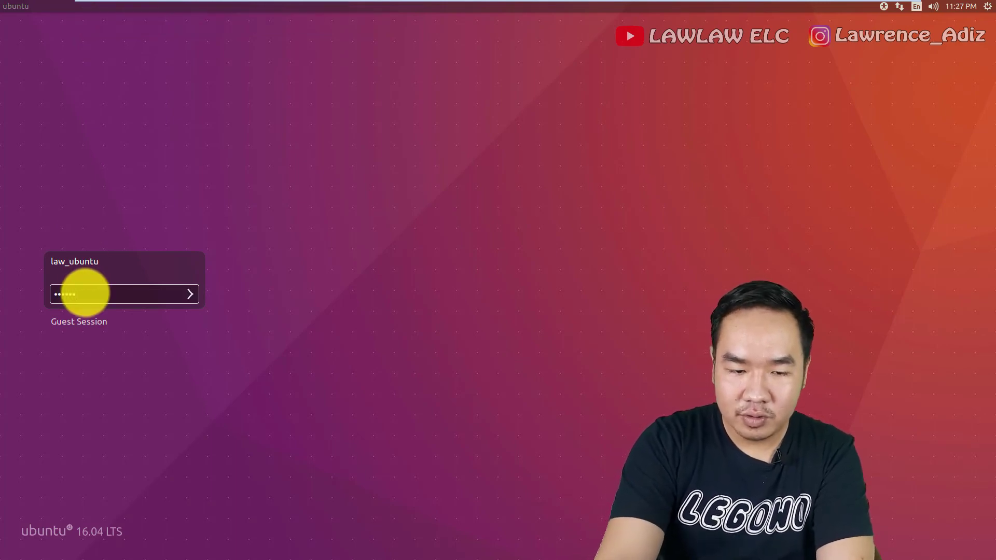
{"action": "type", "text": "••"}
{"action": "key", "text": "Return"}
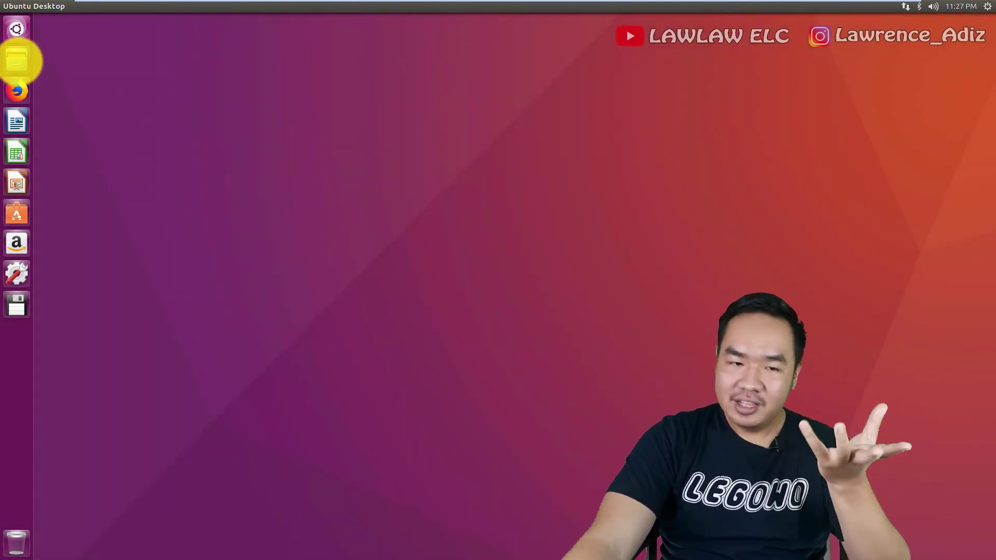
Step: Open the Ubuntu file manager, maximize its window, and browse the Documents, Downloads and Music folders
{"action": "left_click", "coordinate": [17, 60]}
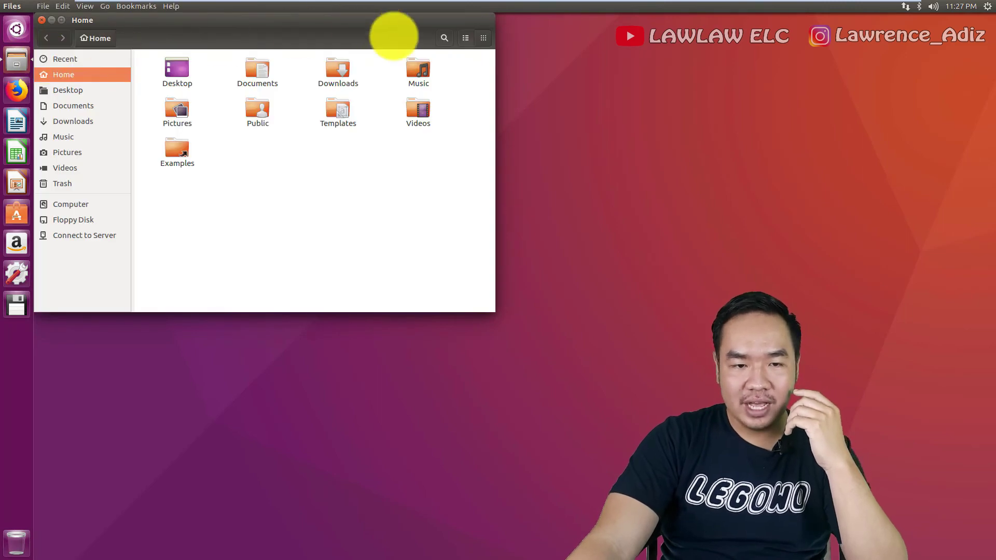
{"action": "left_click_drag", "start_coordinate": [391, 33], "coordinate": [583, 83]}
{"action": "left_click", "coordinate": [267, 81]}
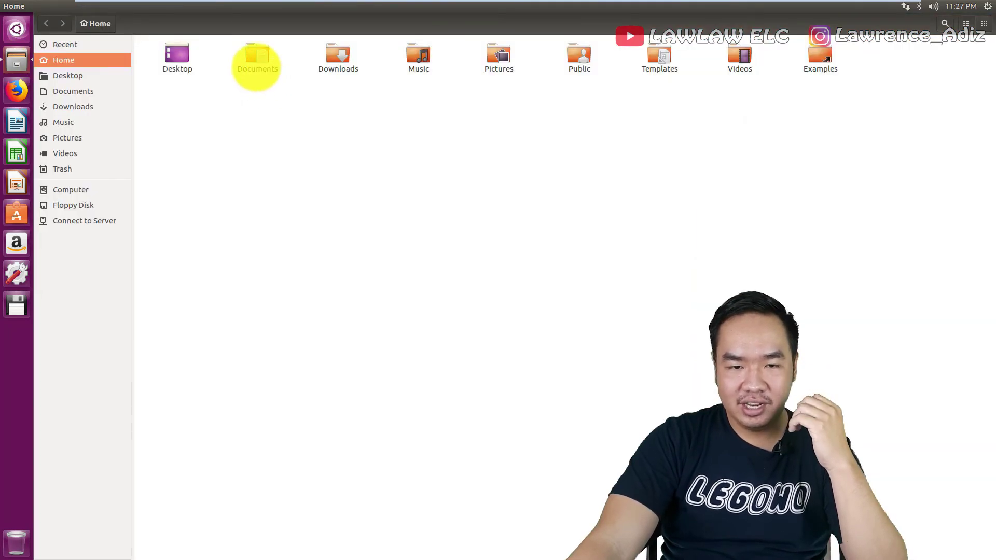
{"action": "double_click", "coordinate": [250, 62]}
{"action": "left_click", "coordinate": [73, 106]}
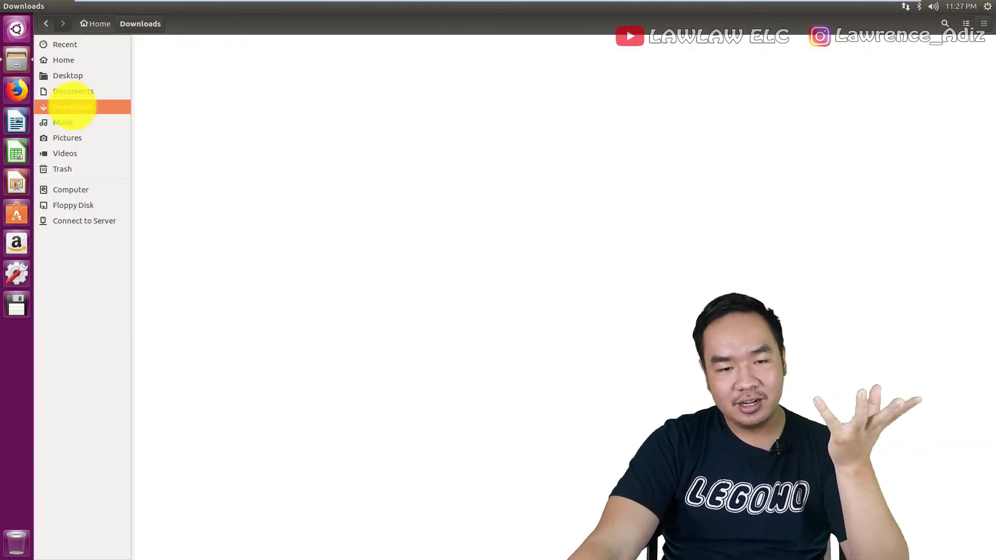
{"action": "left_click", "coordinate": [61, 123]}
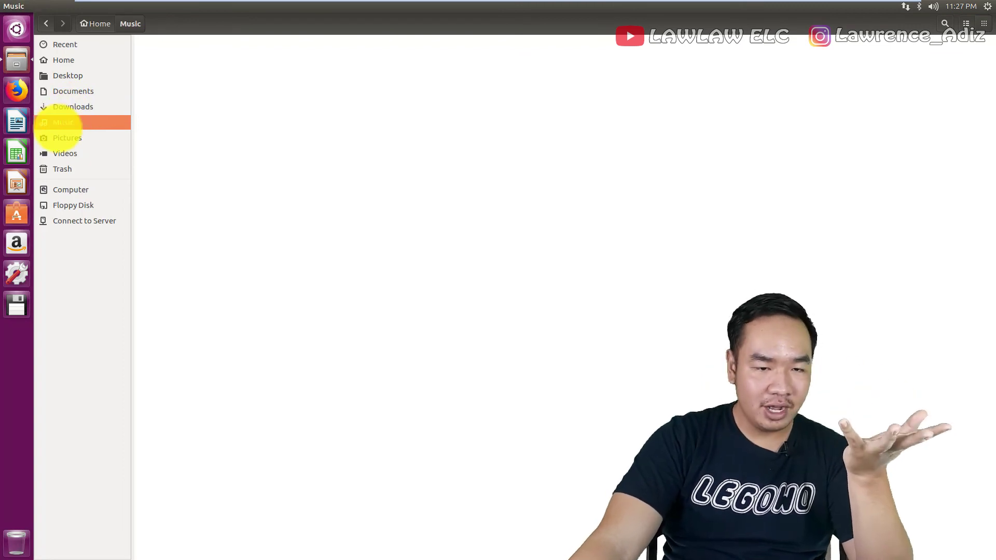